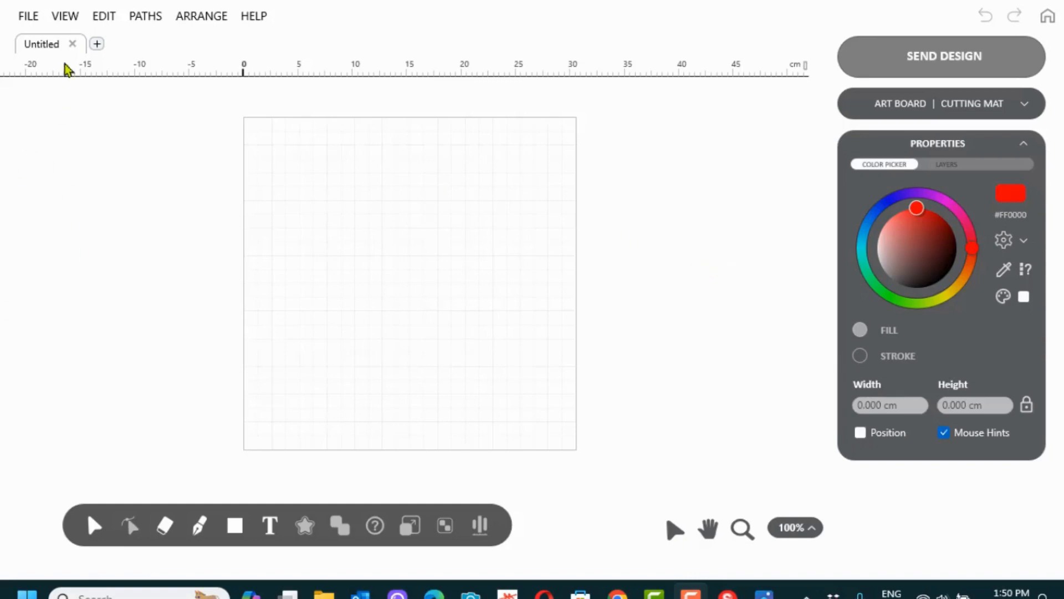
# Start a File > Import and browse to the Downloads > Shell Craft > SVG folder
pyautogui.click(29, 18)
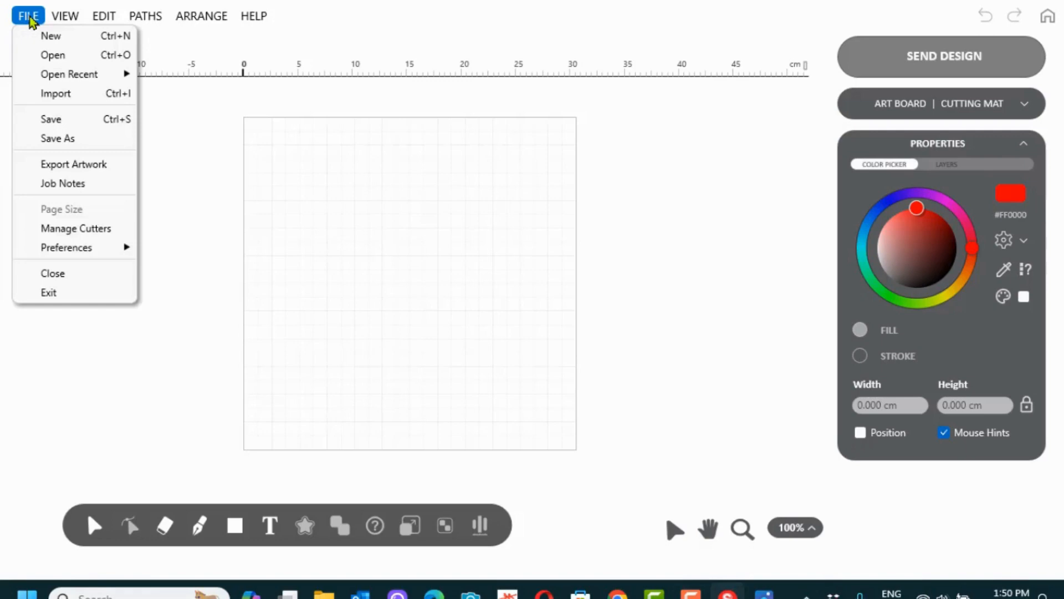
pyautogui.click(99, 96)
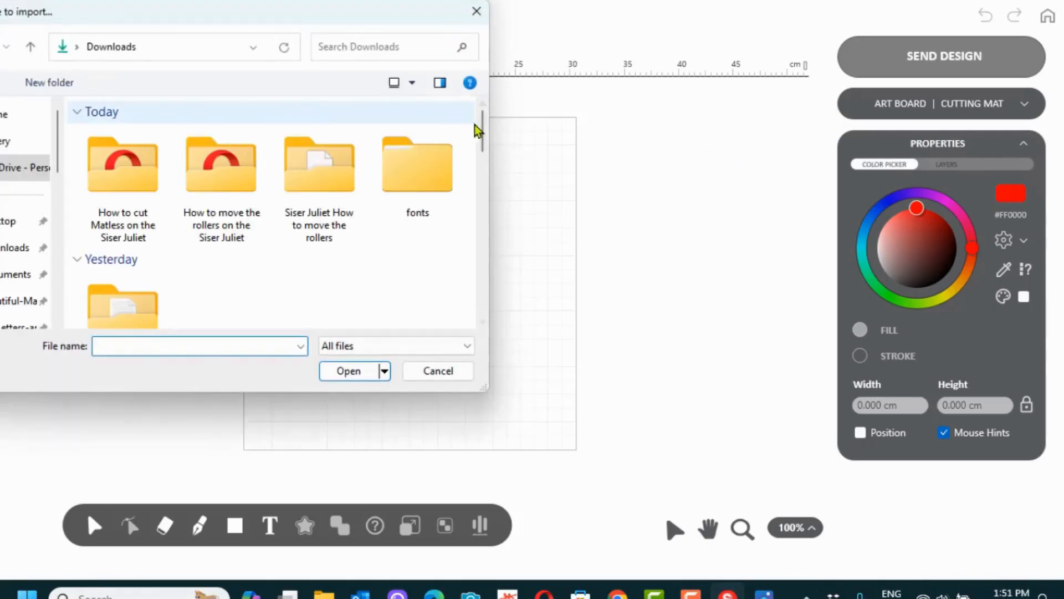
pyautogui.moveTo(478, 132); pyautogui.dragTo(477, 195)
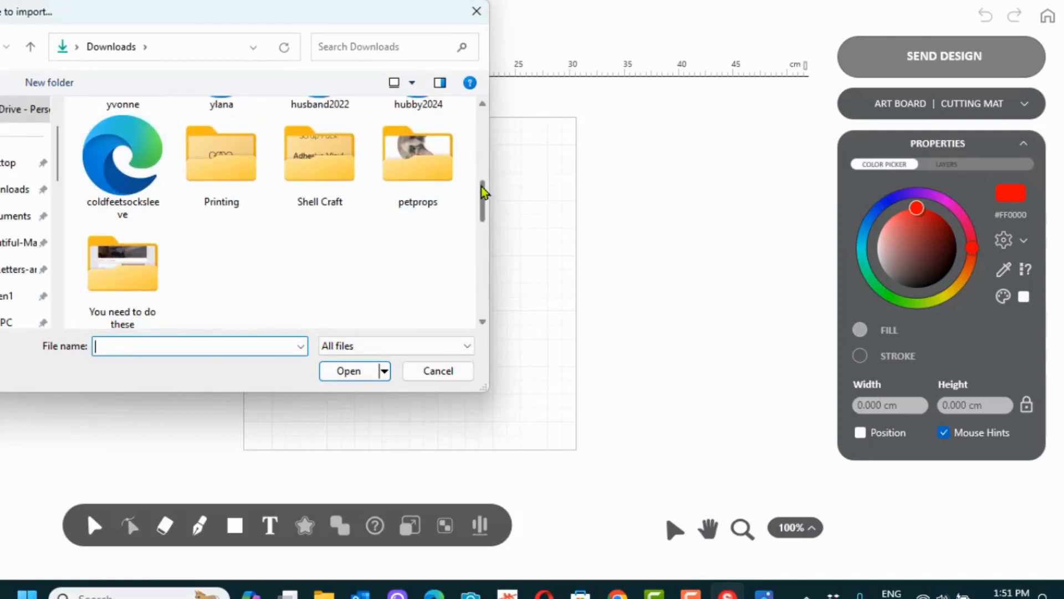
pyautogui.click(312, 172)
pyautogui.doubleClick(312, 173)
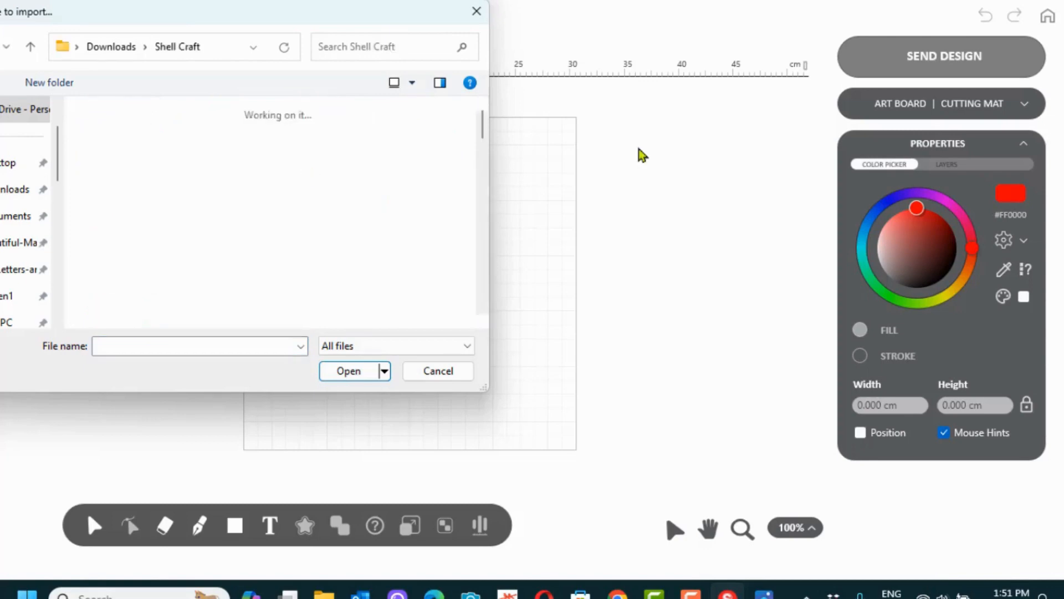
pyautogui.moveTo(483, 138); pyautogui.dragTo(482, 242)
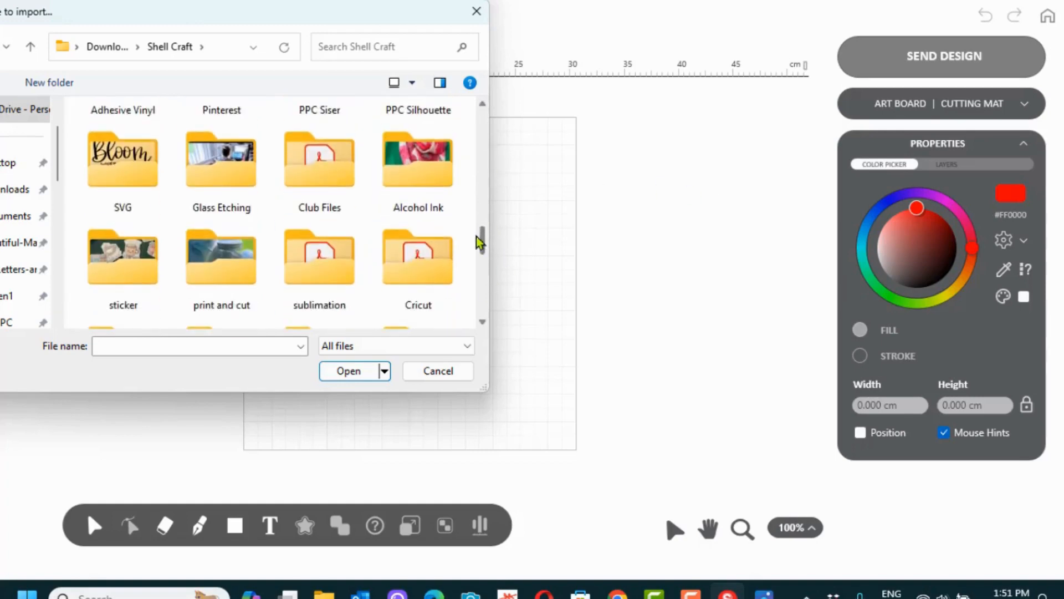
pyautogui.doubleClick(125, 166)
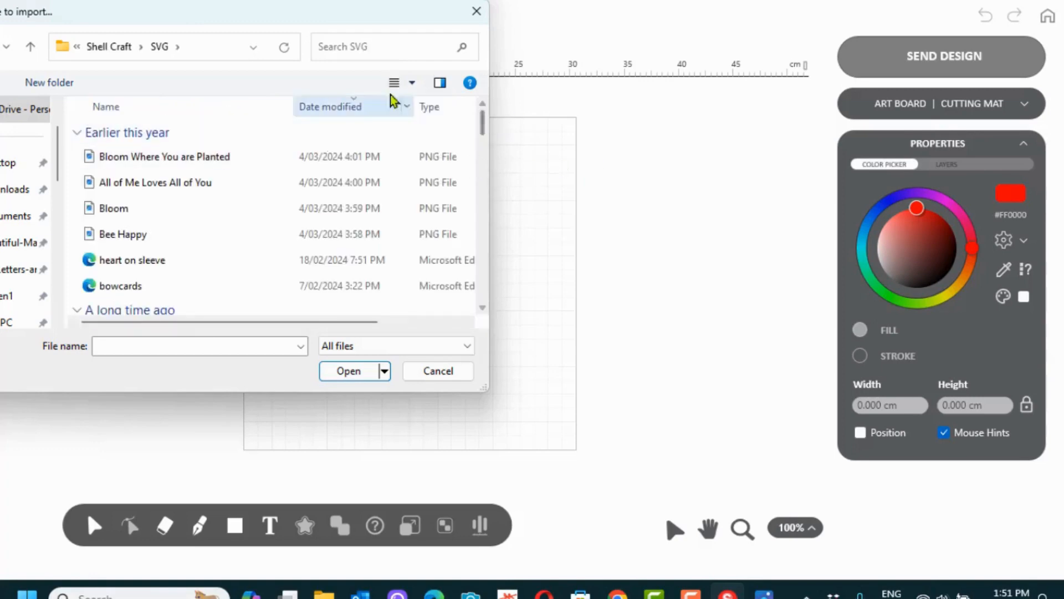
# Show the files as Large icons and open the love heart file
pyautogui.click(412, 83)
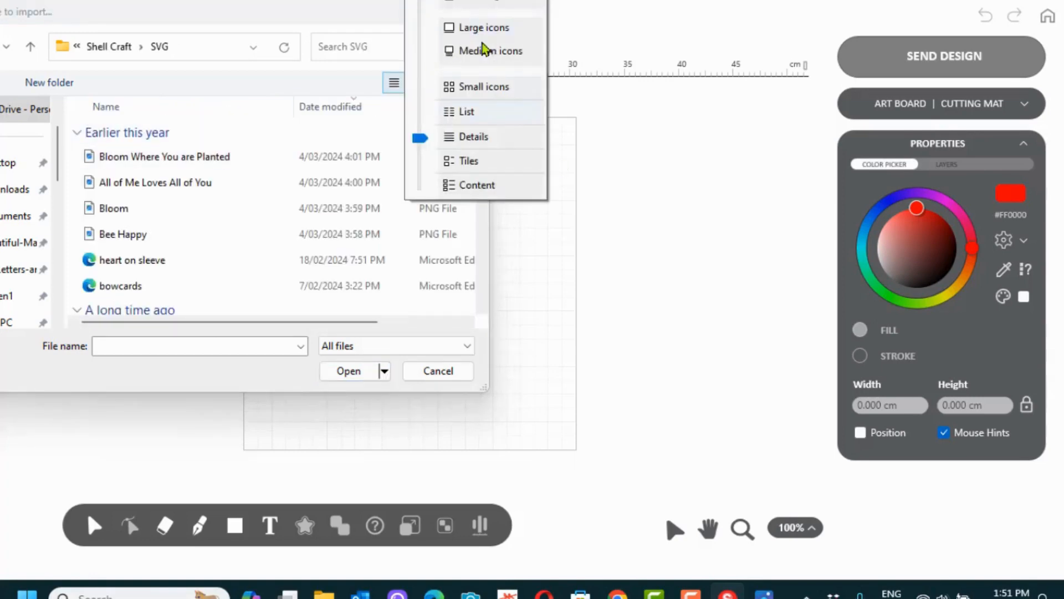
pyautogui.click(487, 28)
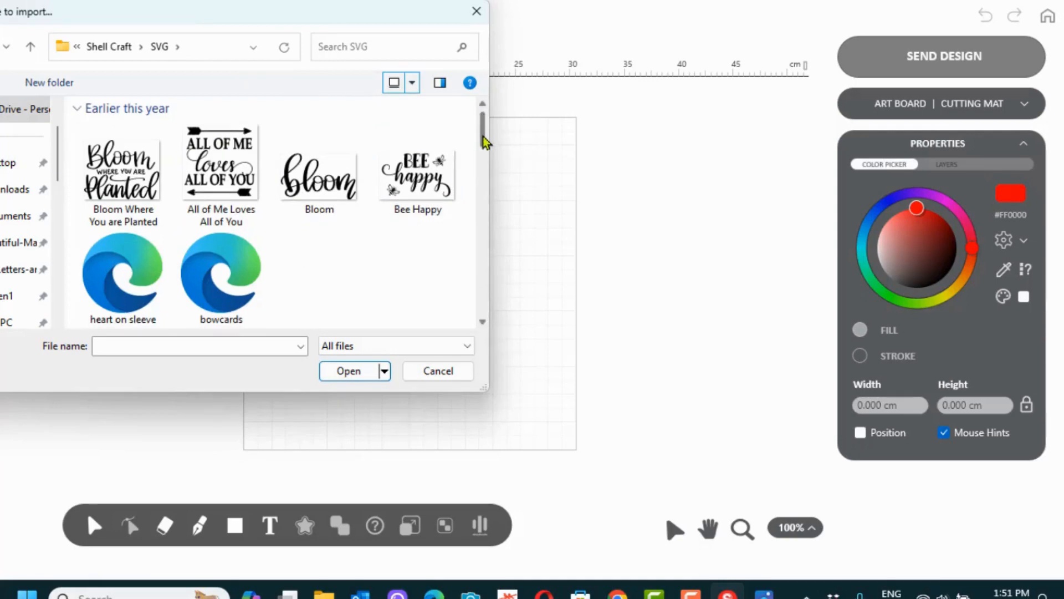
pyautogui.moveTo(487, 138); pyautogui.dragTo(483, 283)
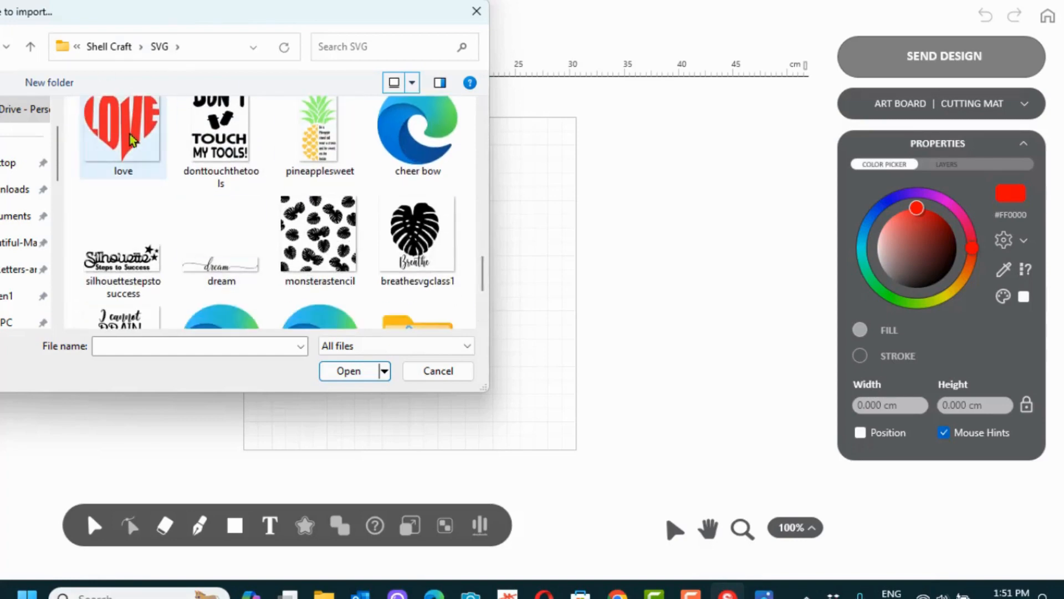
pyautogui.click(160, 141)
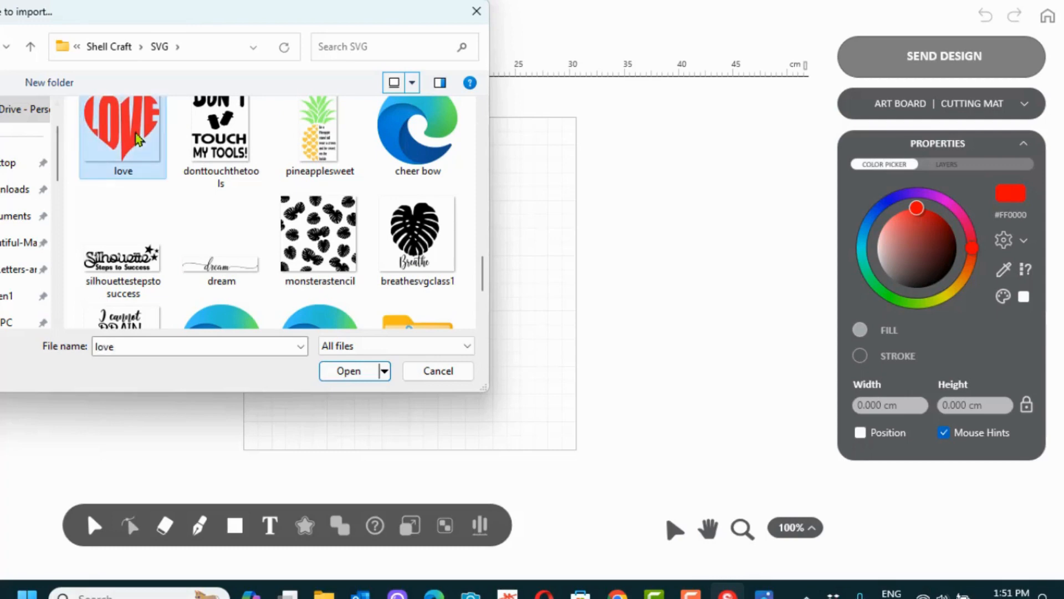
pyautogui.click(355, 373)
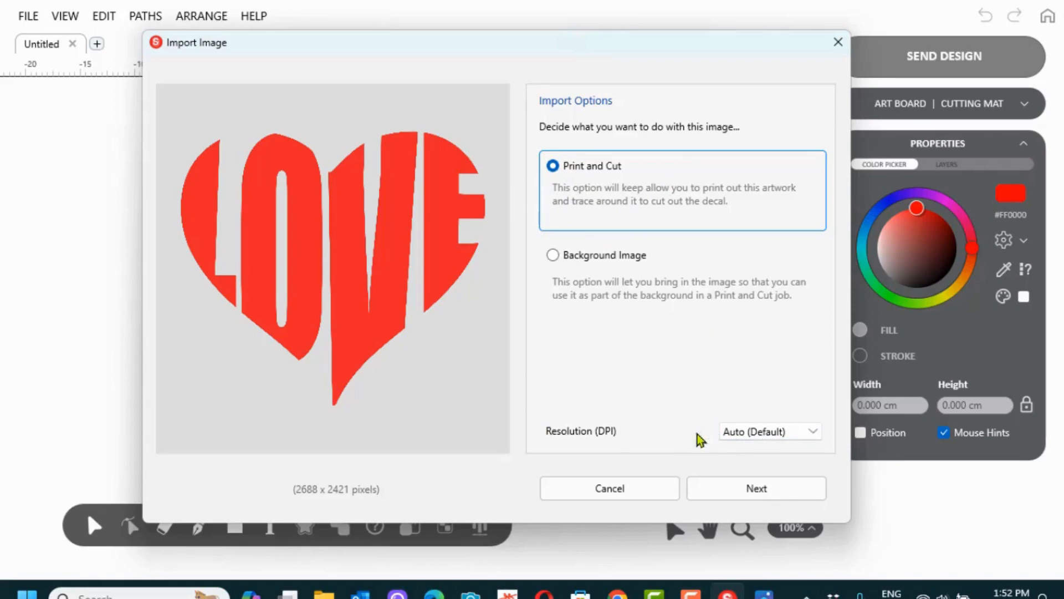
# Keep Print and Cut with Auto (Default) resolution and move on to background removal
pyautogui.click(812, 432)
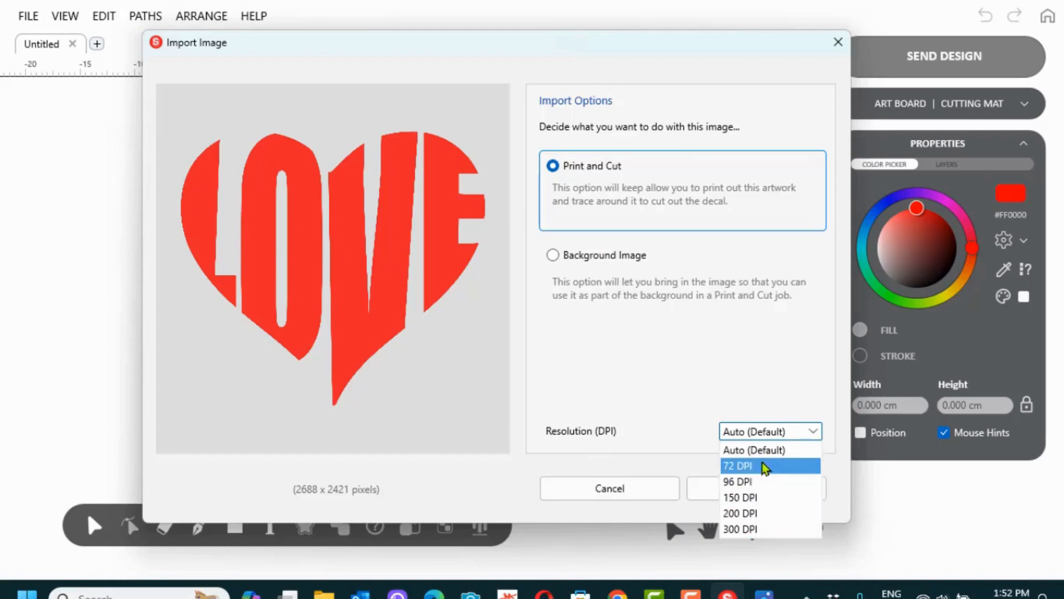
pyautogui.click(722, 380)
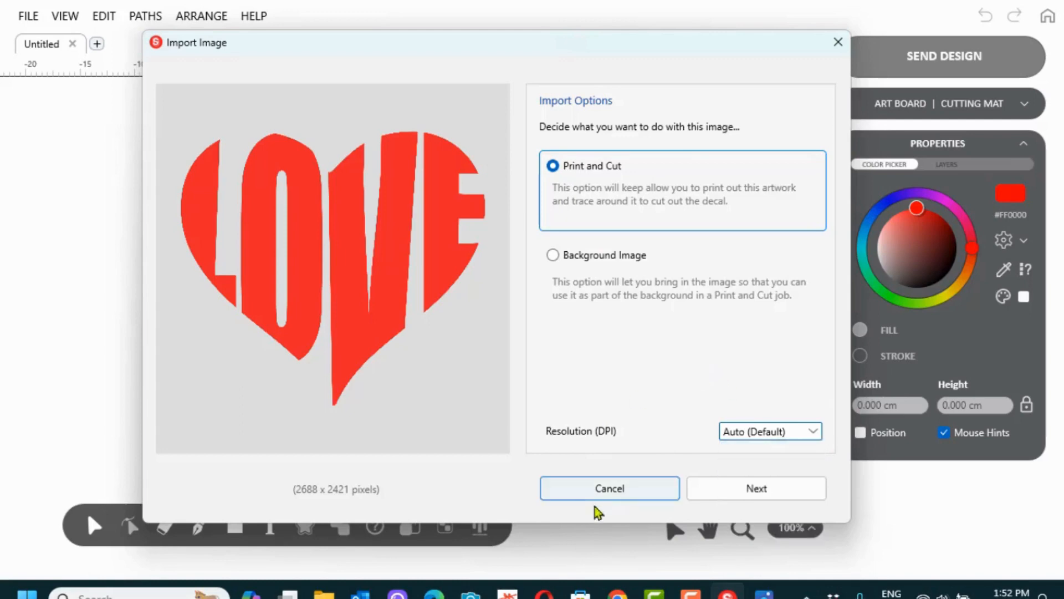
pyautogui.click(753, 490)
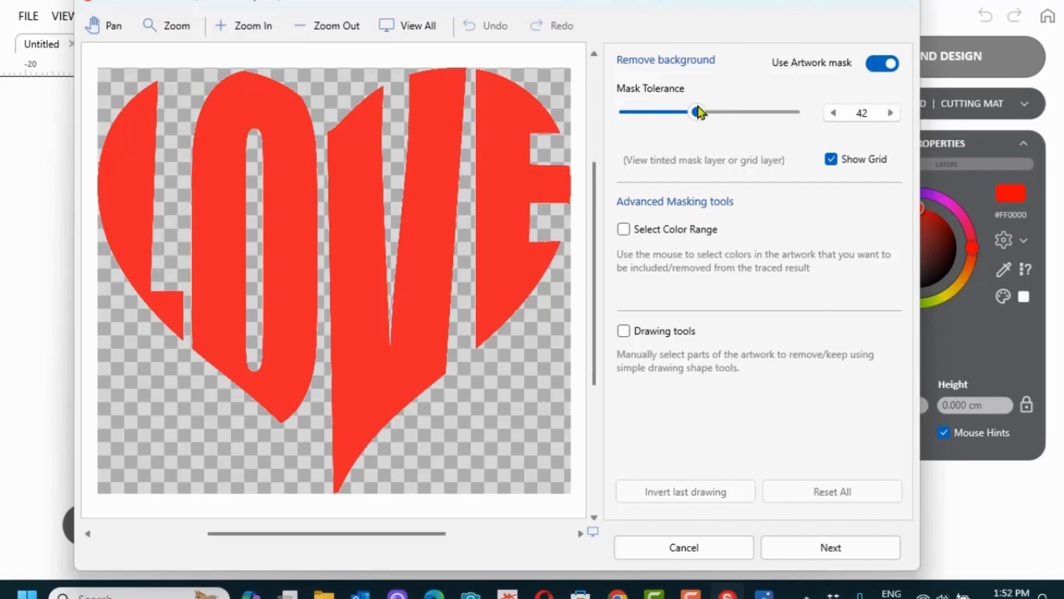
pyautogui.click(623, 229)
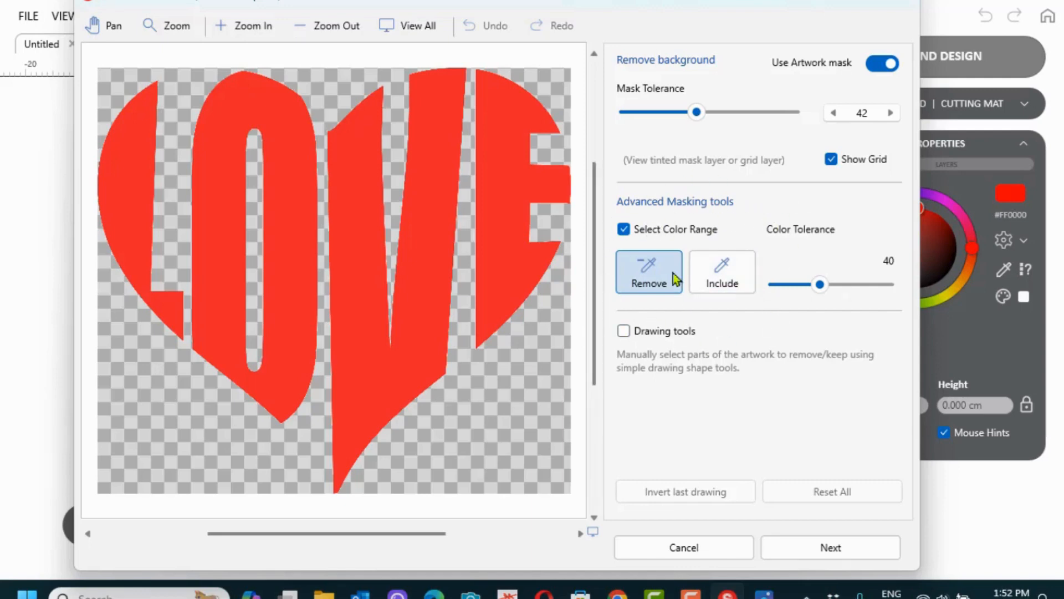
pyautogui.click(499, 265)
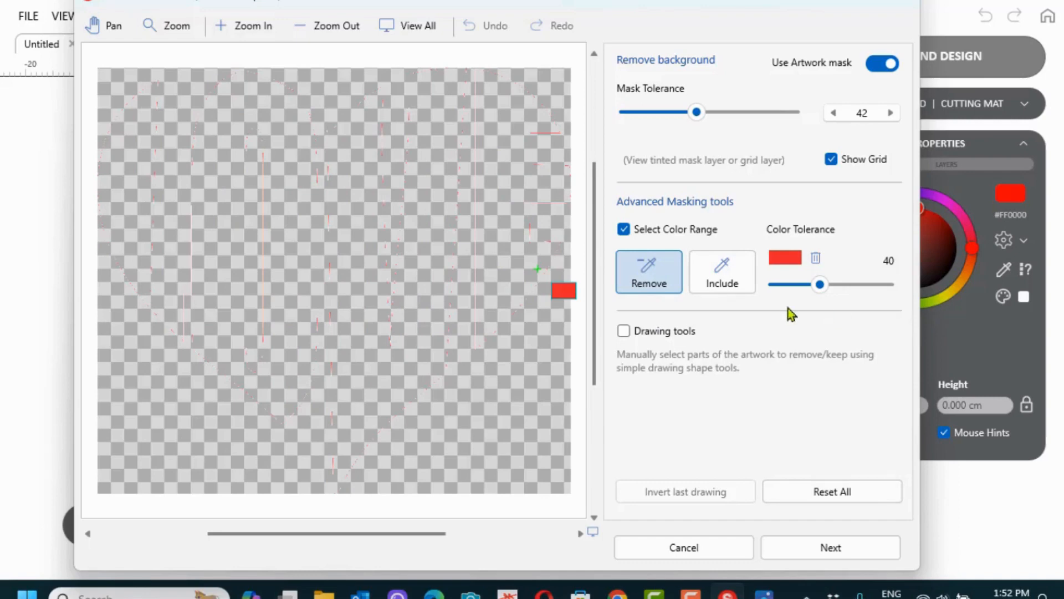
pyautogui.click(809, 499)
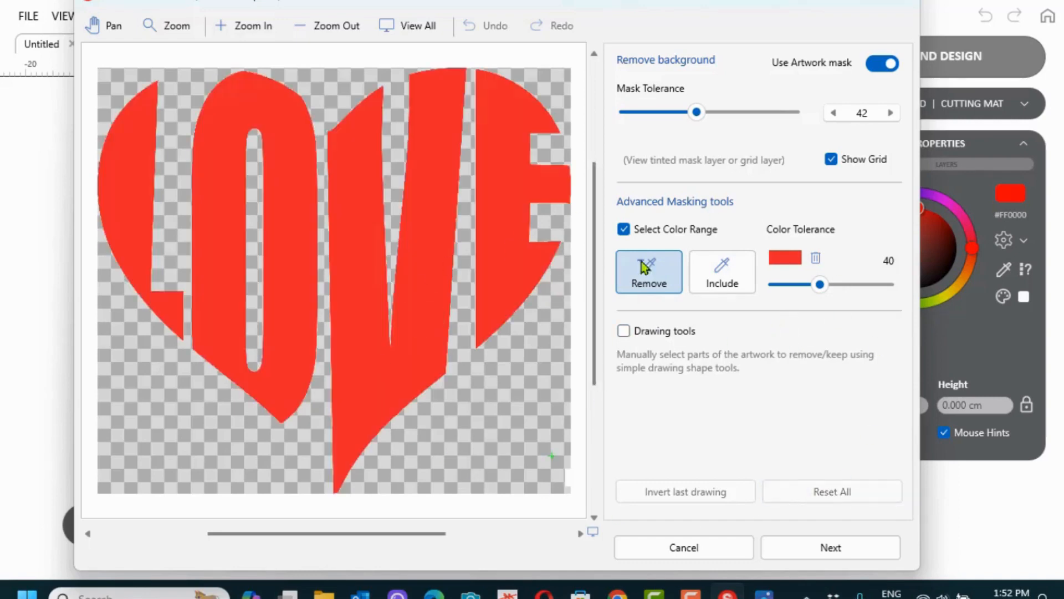
pyautogui.click(623, 230)
pyautogui.click(623, 331)
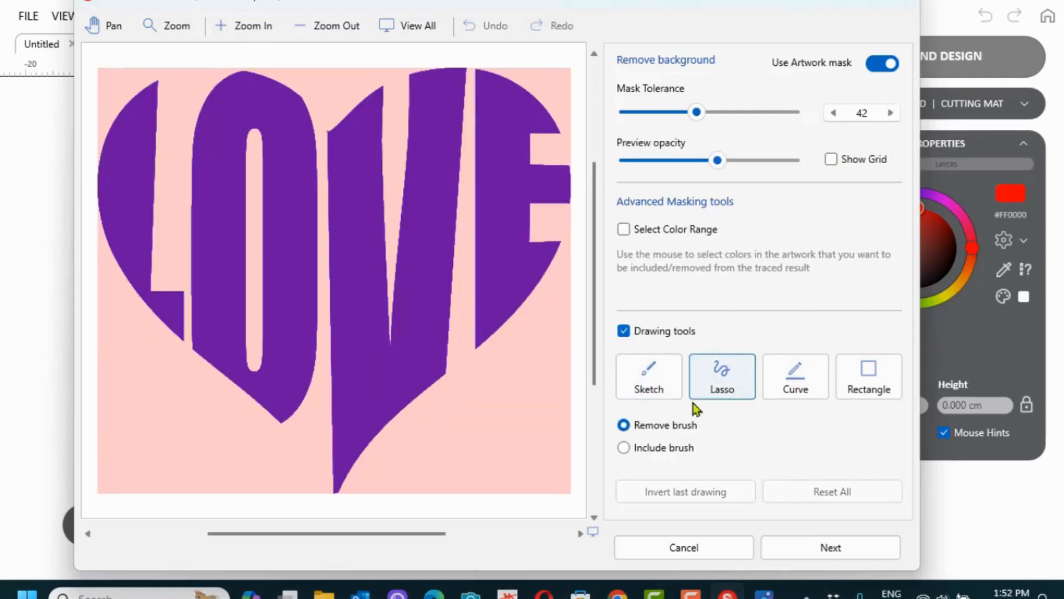
pyautogui.click(884, 377)
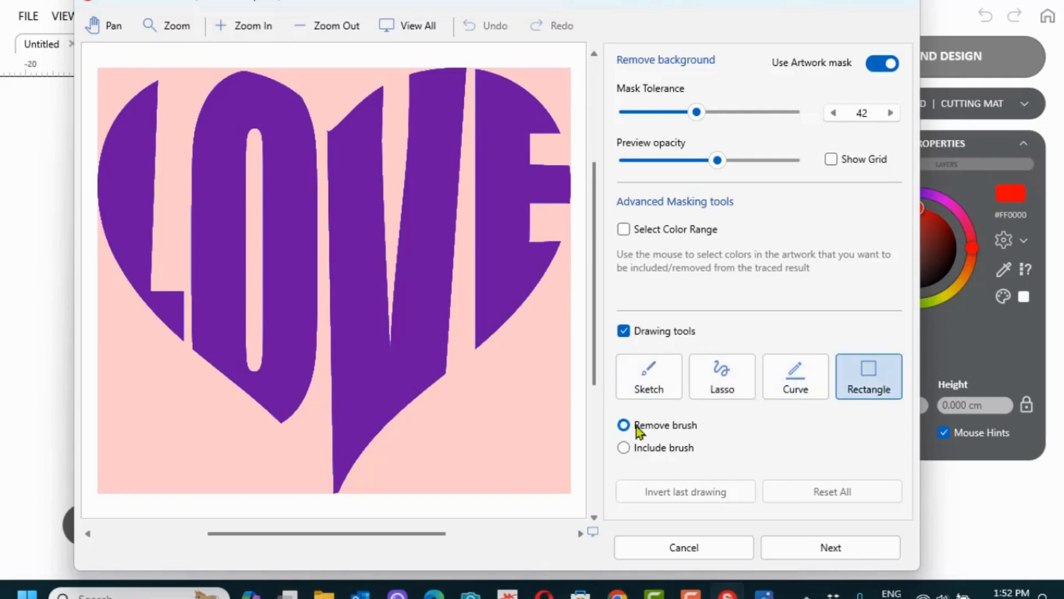
pyautogui.moveTo(311, 418); pyautogui.dragTo(421, 501)
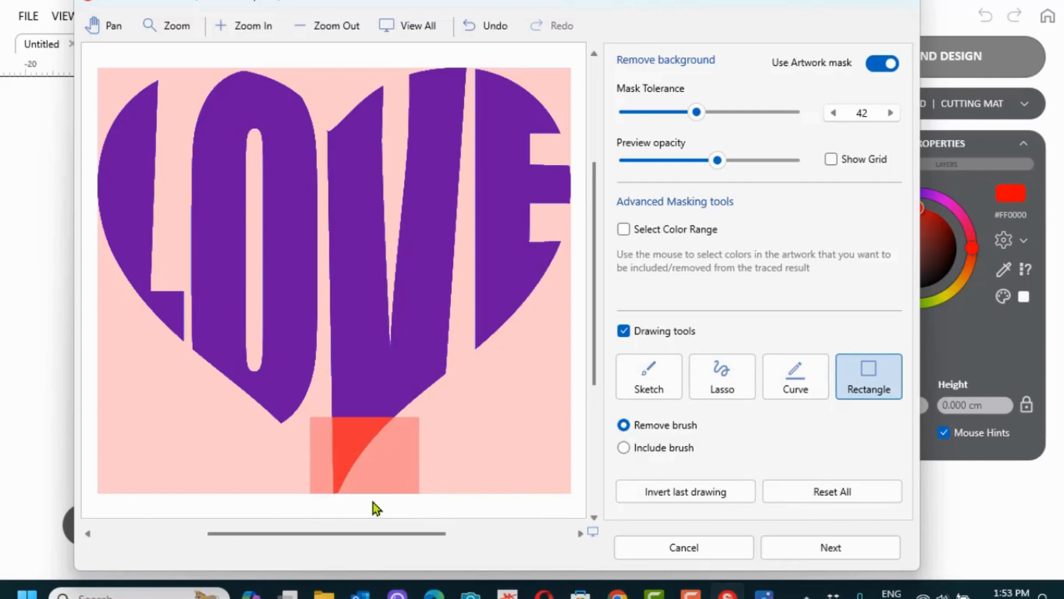
pyautogui.click(830, 492)
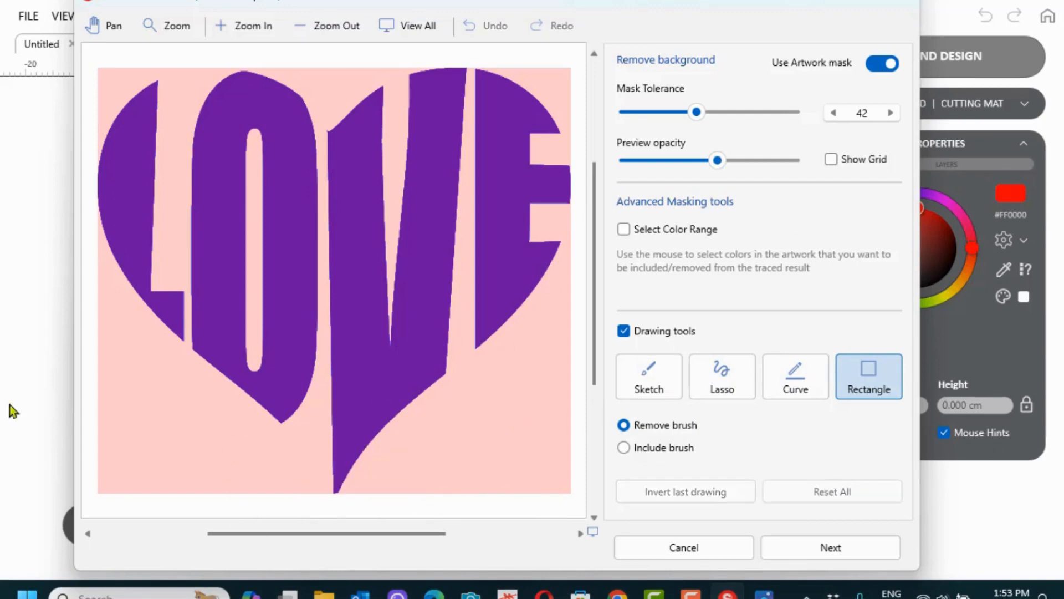
pyautogui.click(623, 332)
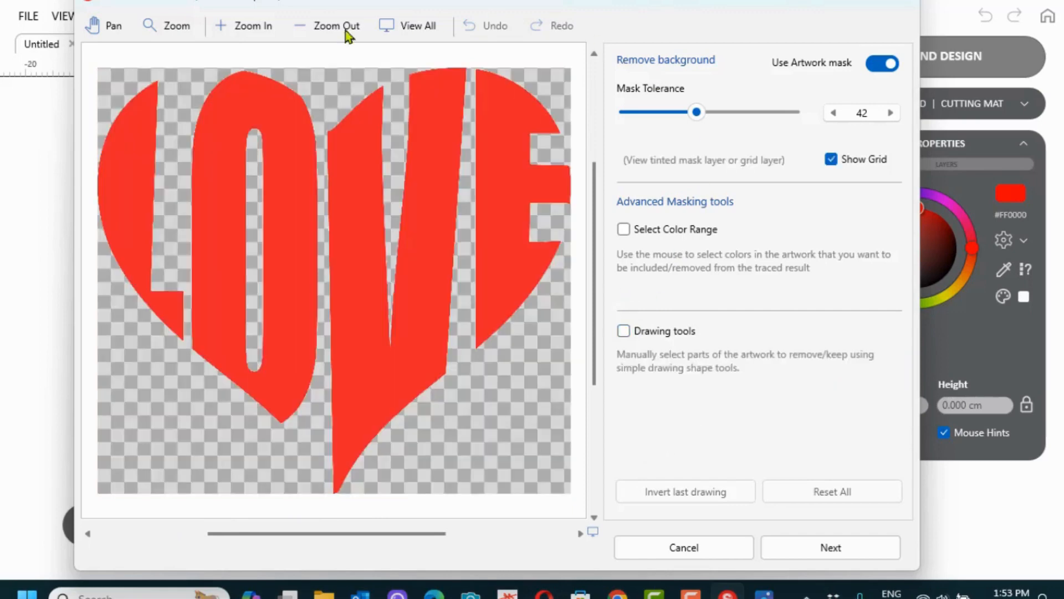
# Trace the heart at minimum contour area 21 with Include holes kept on so the O stays open
pyautogui.click(839, 550)
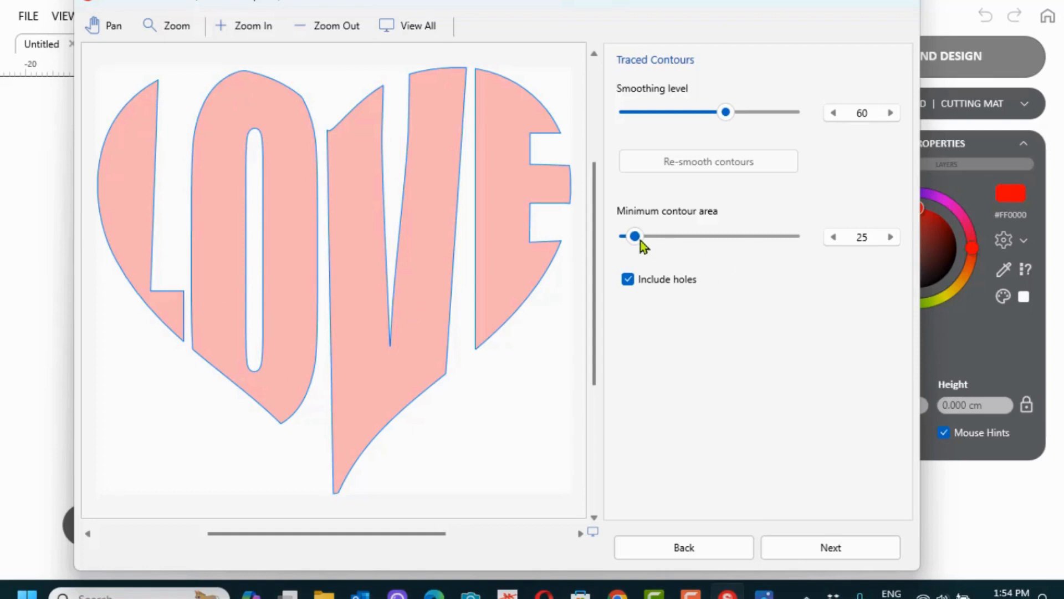
pyautogui.moveTo(640, 241)
pyautogui.mouseDown()
pyautogui.moveTo(736, 240)
pyautogui.moveTo(631, 240)
pyautogui.mouseUp()
pyautogui.click(627, 279)
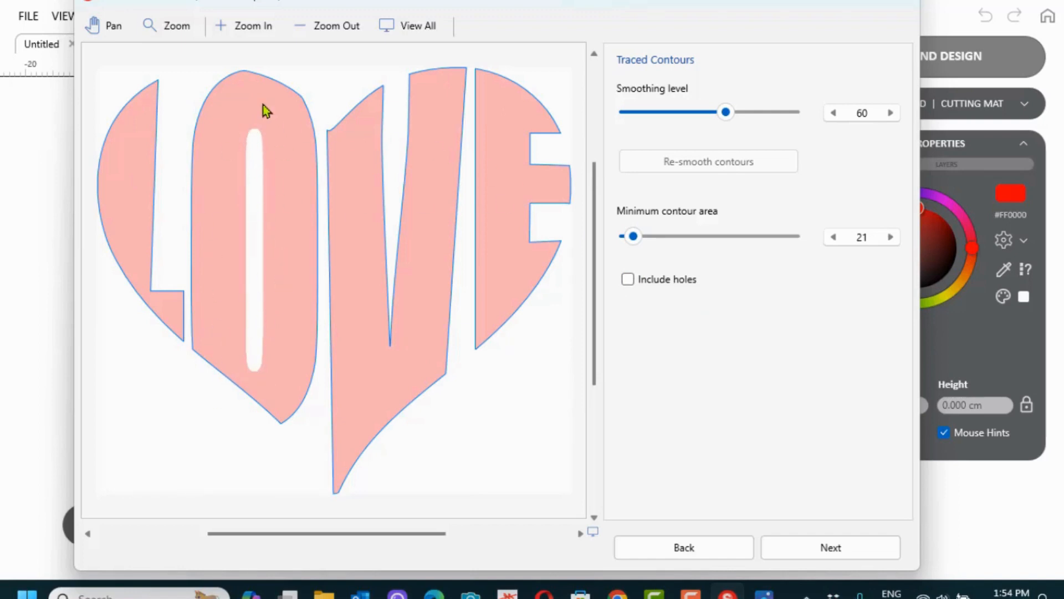
pyautogui.click(627, 279)
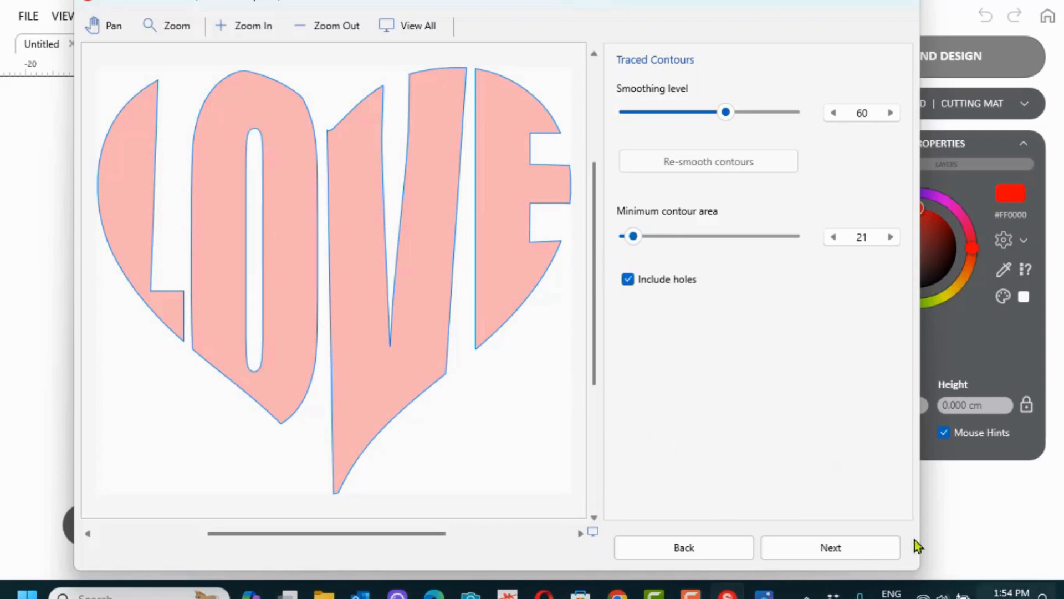
pyautogui.click(869, 553)
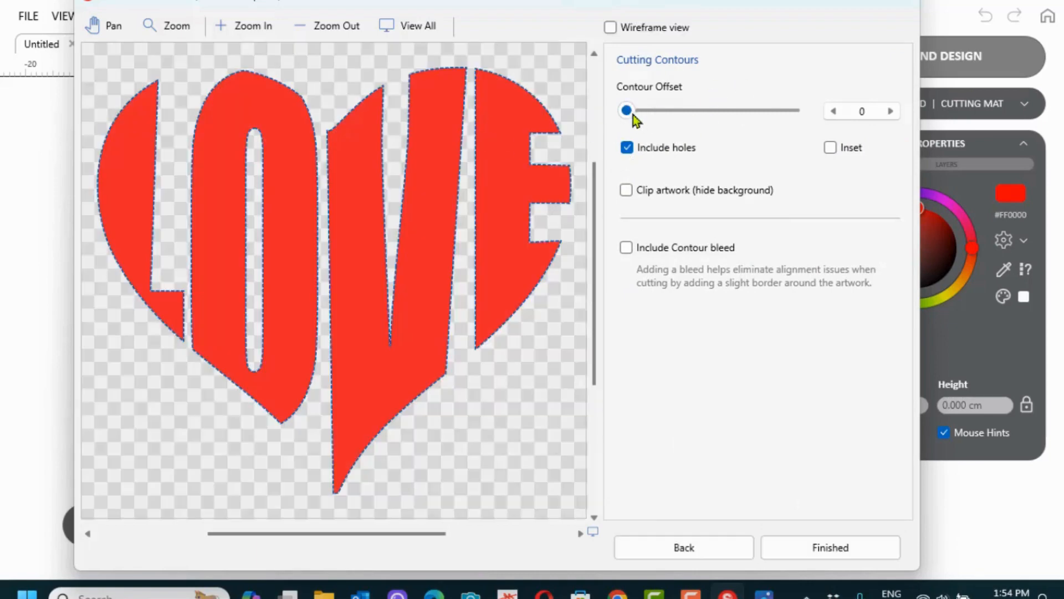
# Leave contour offset at 0 and bleed off, then place the 12.700 × 11.433 cm heart
pyautogui.moveTo(632, 115); pyautogui.dragTo(609, 115)
pyautogui.click(626, 248)
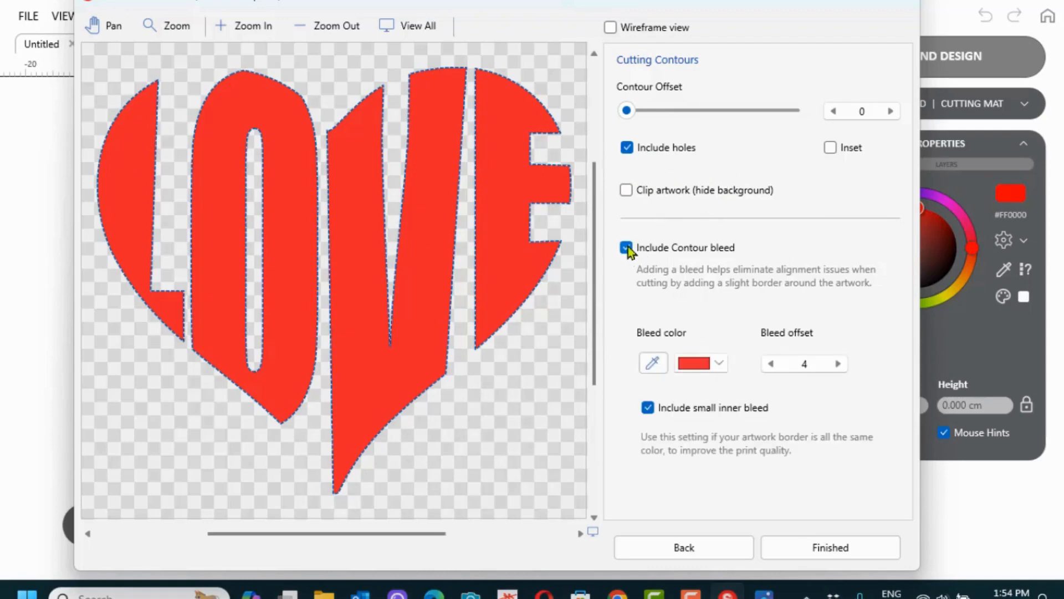
pyautogui.click(626, 248)
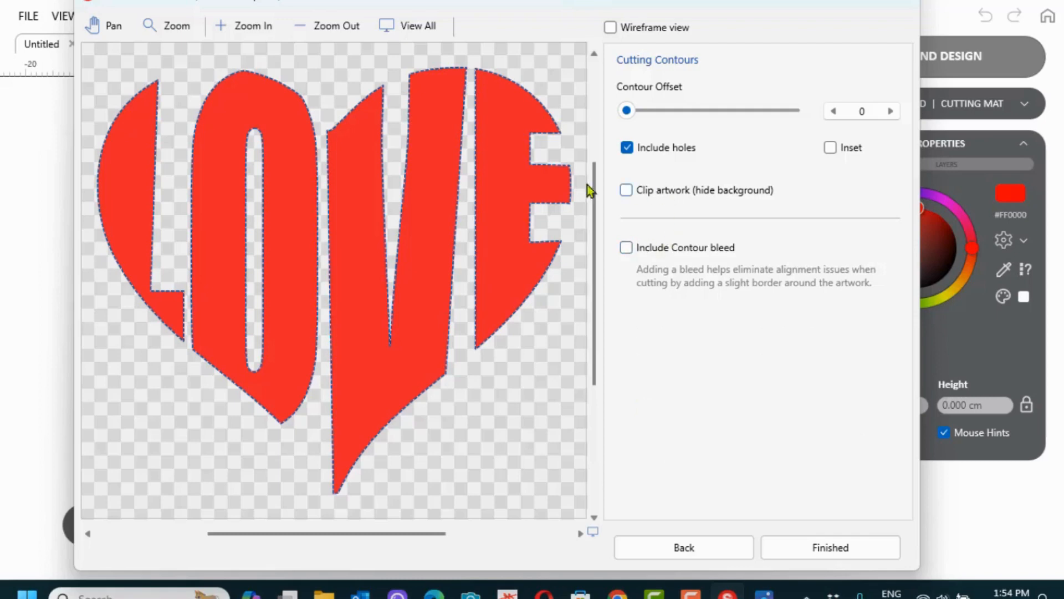
pyautogui.click(836, 547)
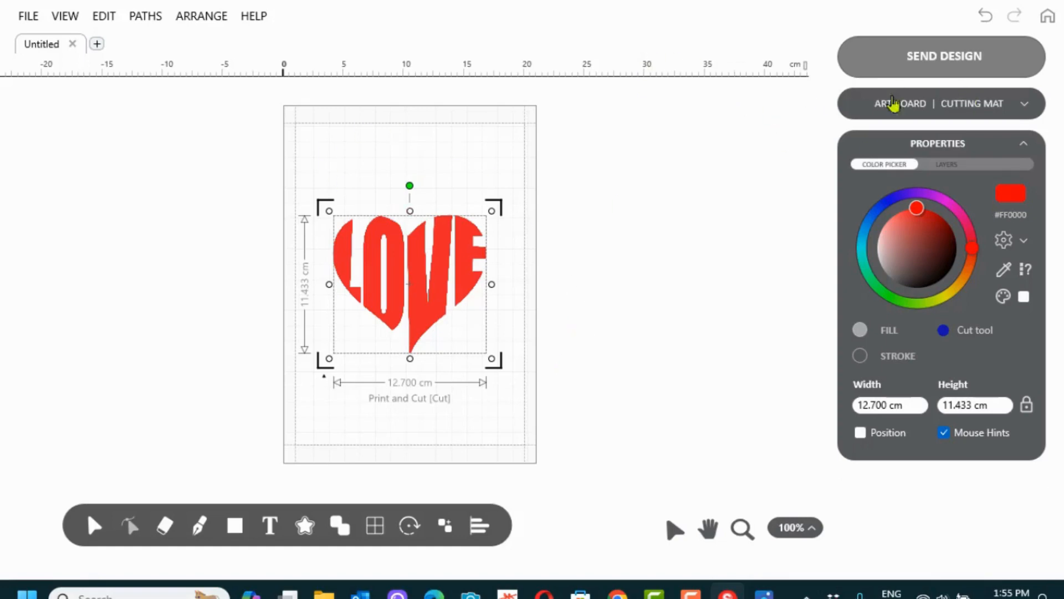
# Make the mat cut-only and shrink the heart to 10.221 × 9.201 cm in its bottom-left corner
pyautogui.click(1028, 104)
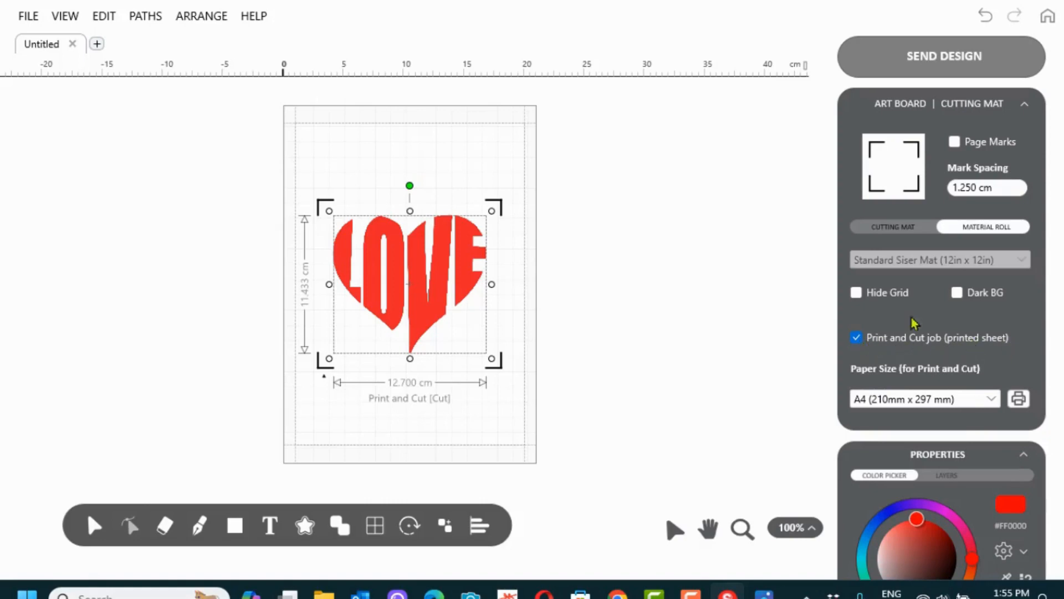
pyautogui.click(858, 338)
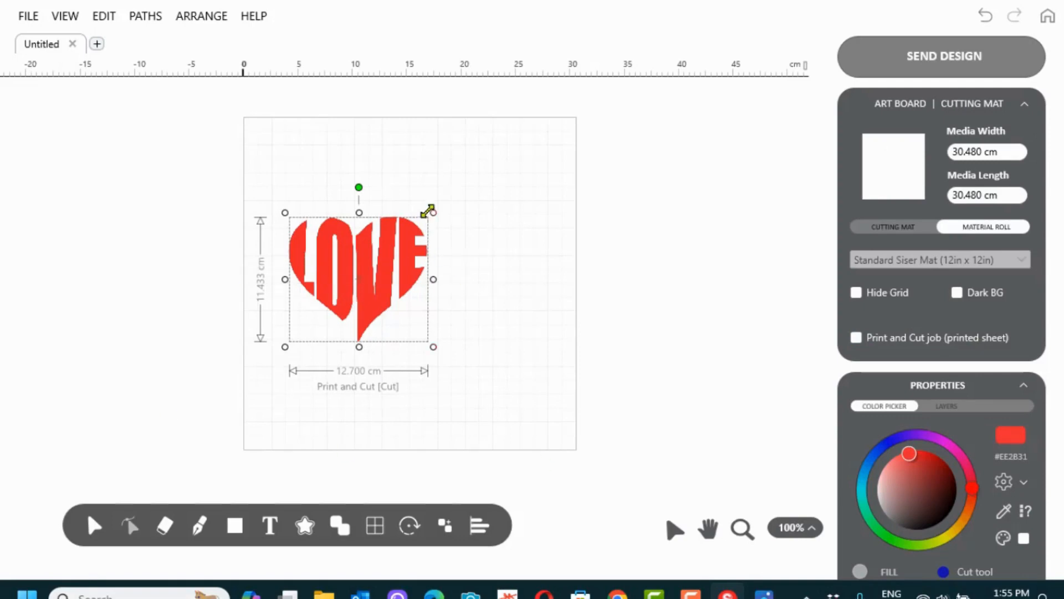
pyautogui.moveTo(434, 211); pyautogui.dragTo(376, 291)
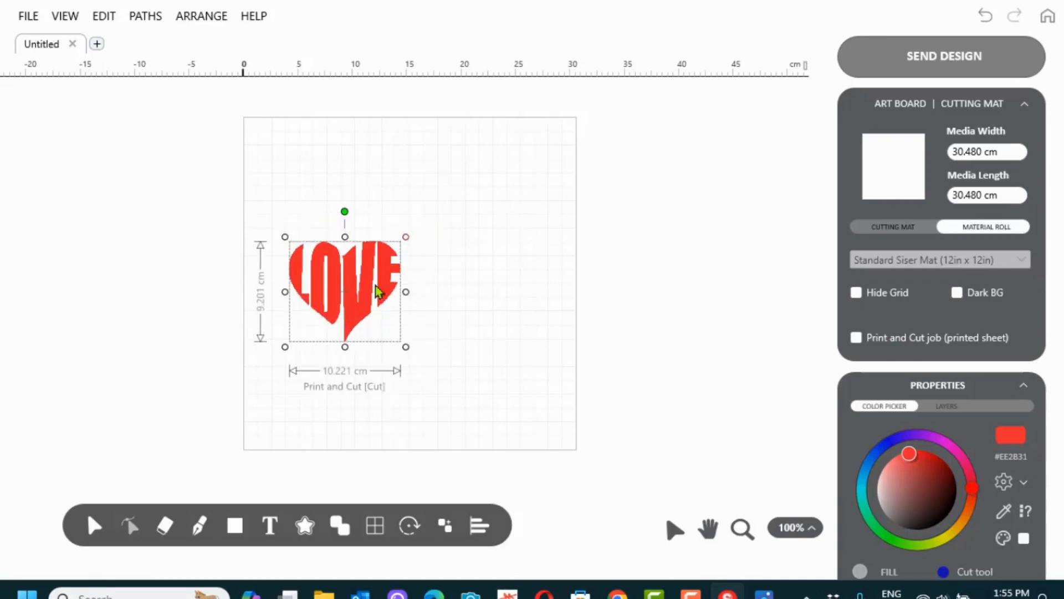
pyautogui.moveTo(355, 332); pyautogui.dragTo(327, 438)
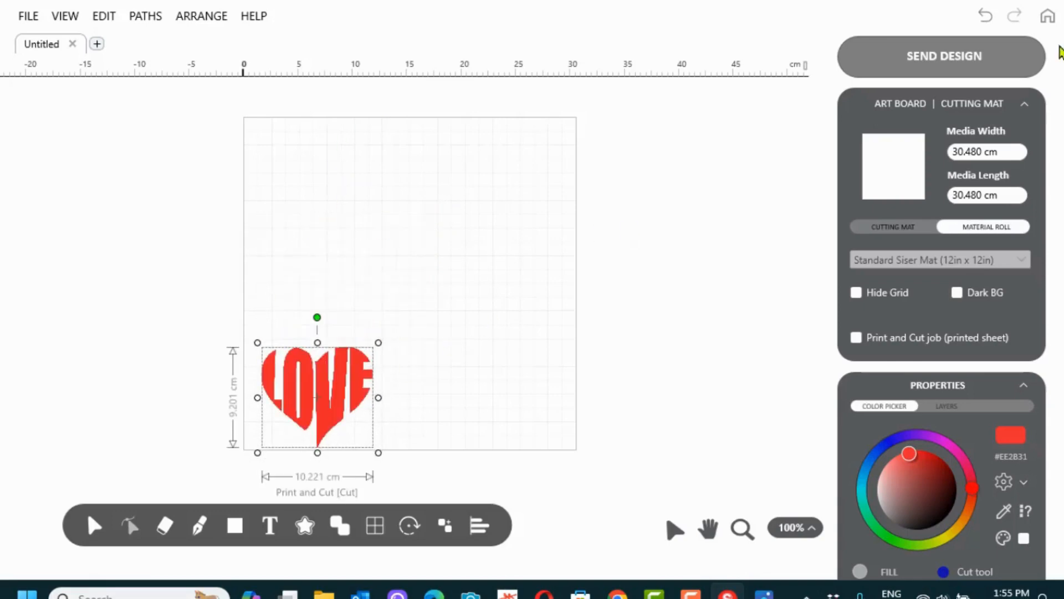
pyautogui.click(942, 57)
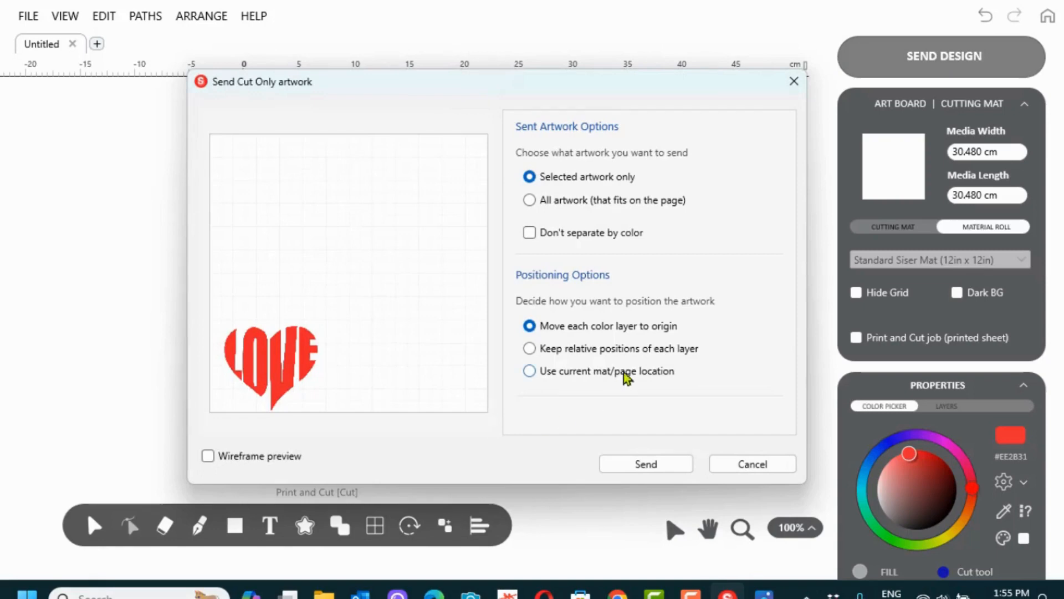
pyautogui.click(637, 466)
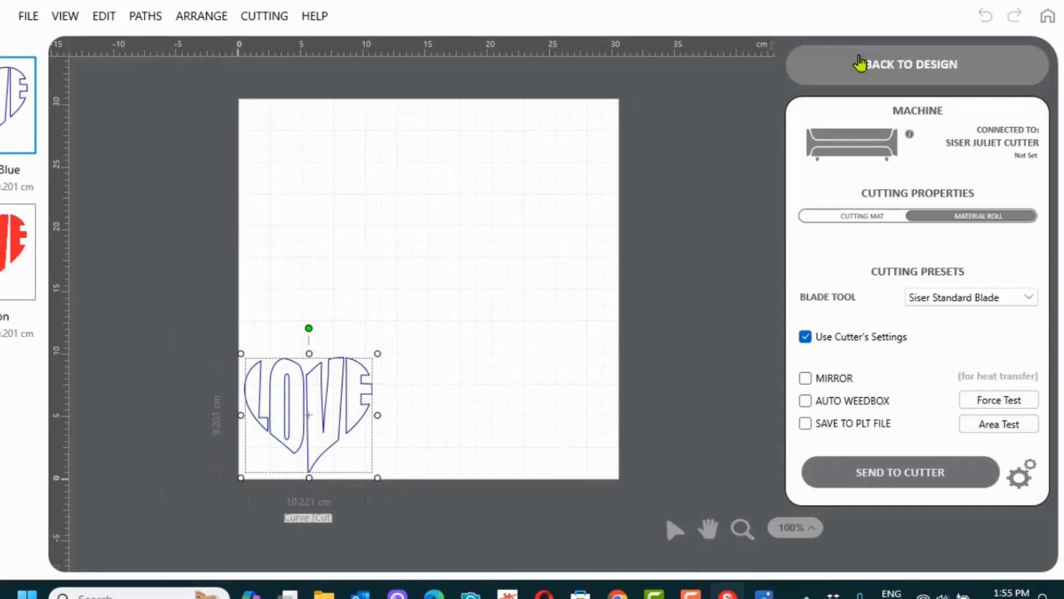
pyautogui.click(792, 65)
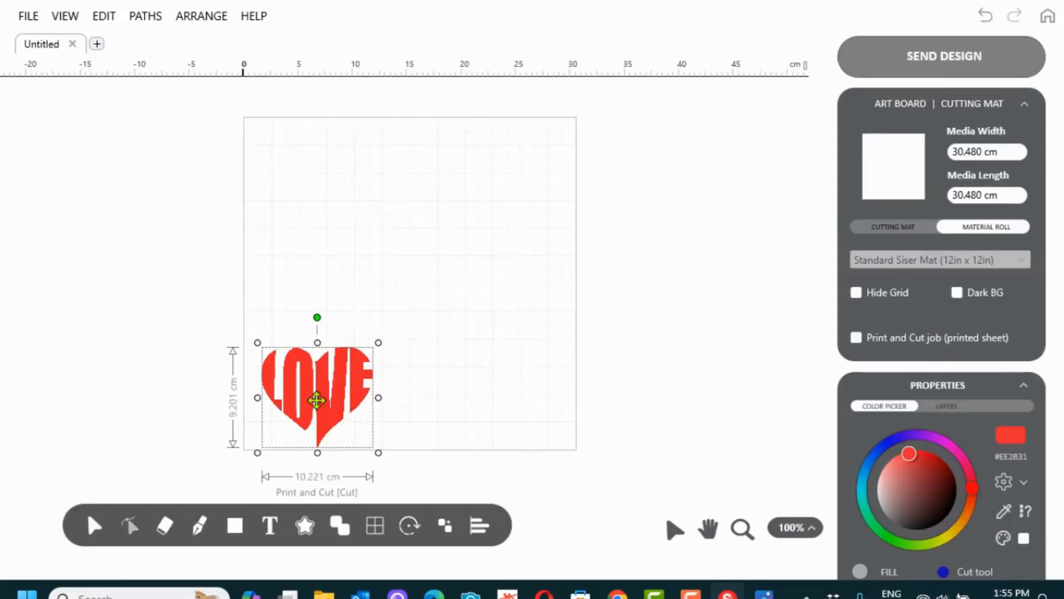
# Move the LOVE heart off the mat, then import the heart on sleeve file into a new document
pyautogui.moveTo(309, 397); pyautogui.dragTo(681, 170)
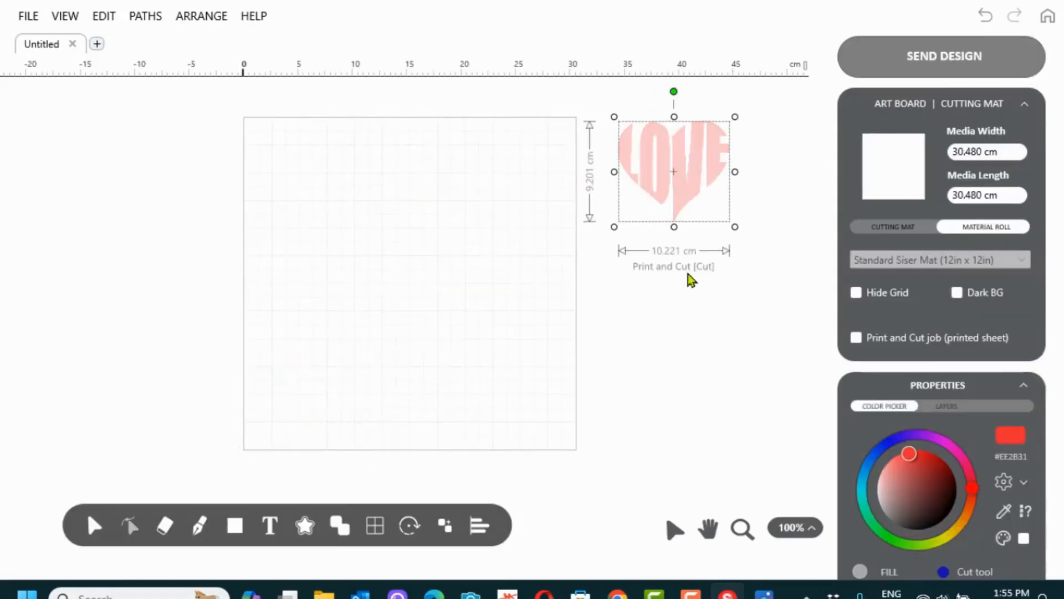
pyautogui.click(97, 44)
pyautogui.click(35, 18)
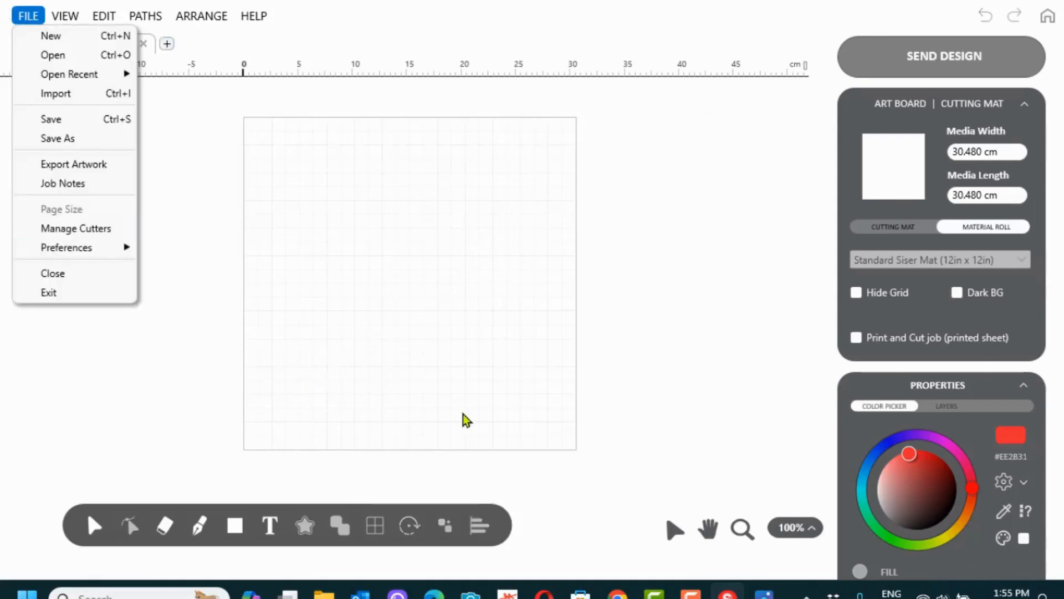
pyautogui.click(52, 96)
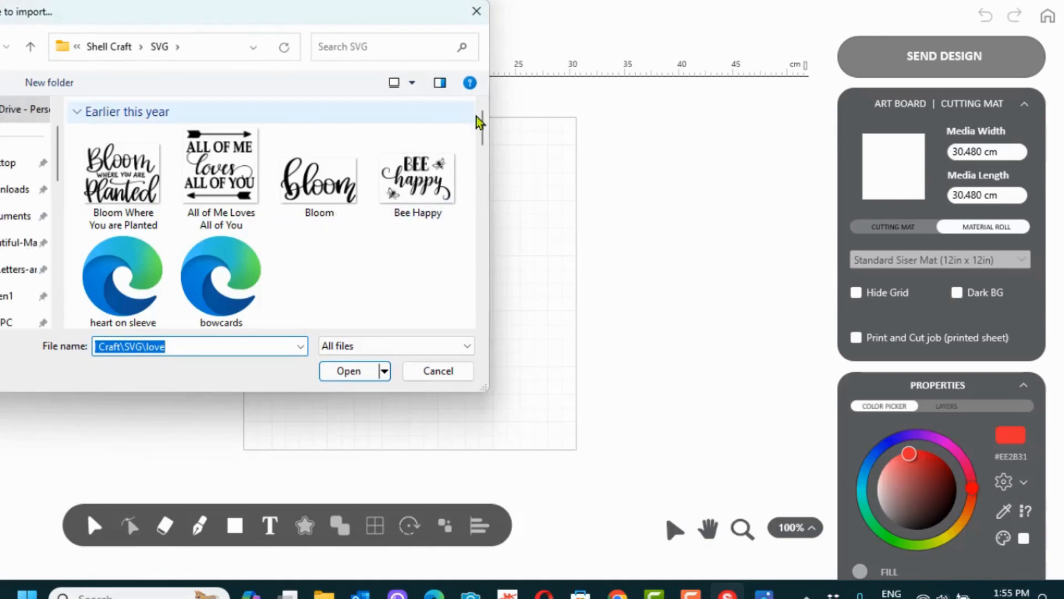
pyautogui.moveTo(483, 121); pyautogui.dragTo(480, 144)
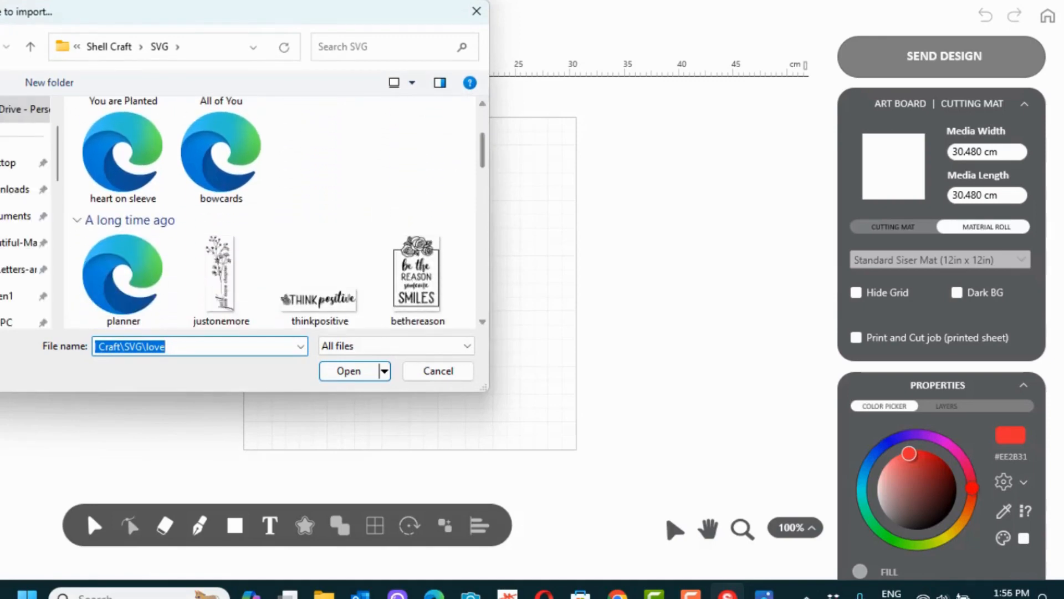
pyautogui.click(111, 132)
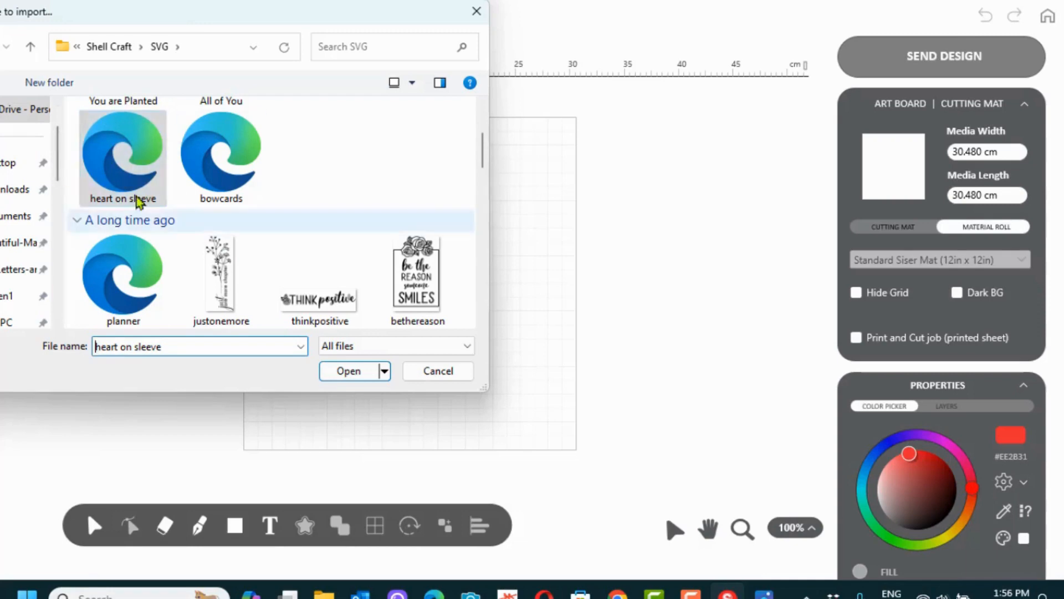
pyautogui.click(345, 371)
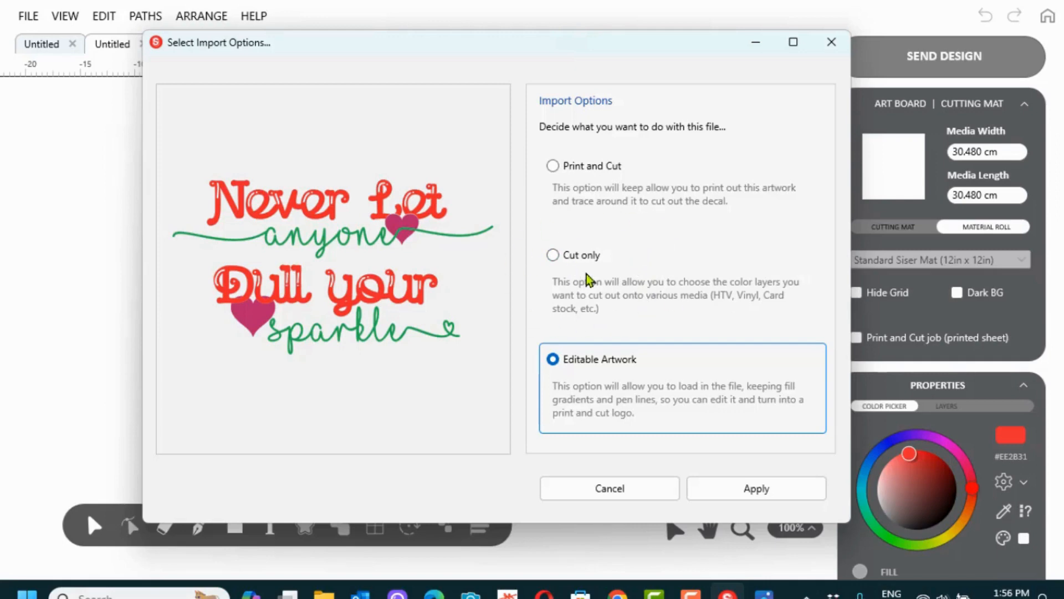
# Import it as Cut only with the Color Layer Count kept at 3
pyautogui.click(552, 255)
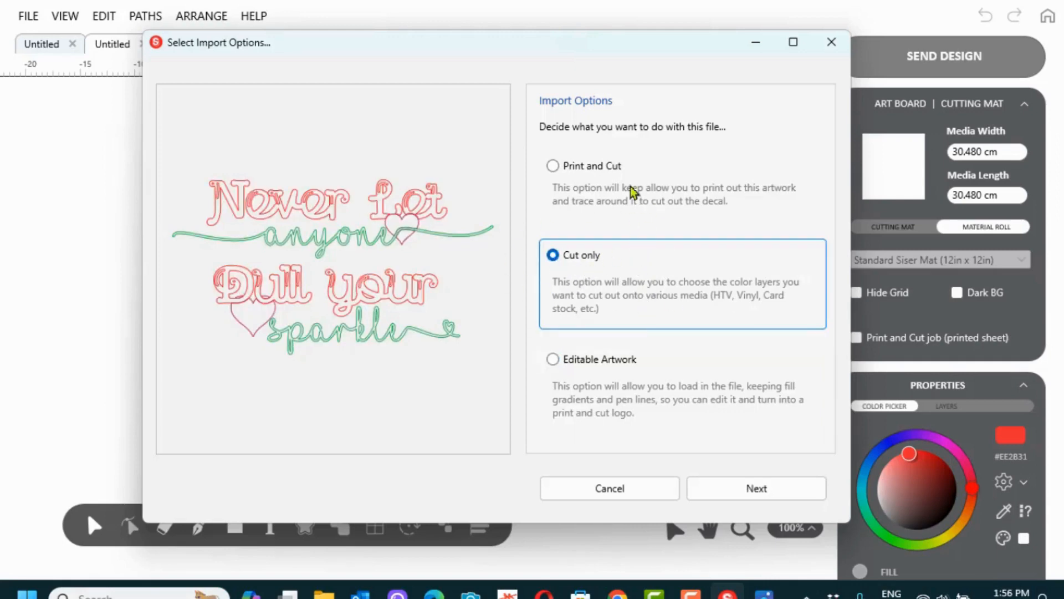
pyautogui.click(764, 488)
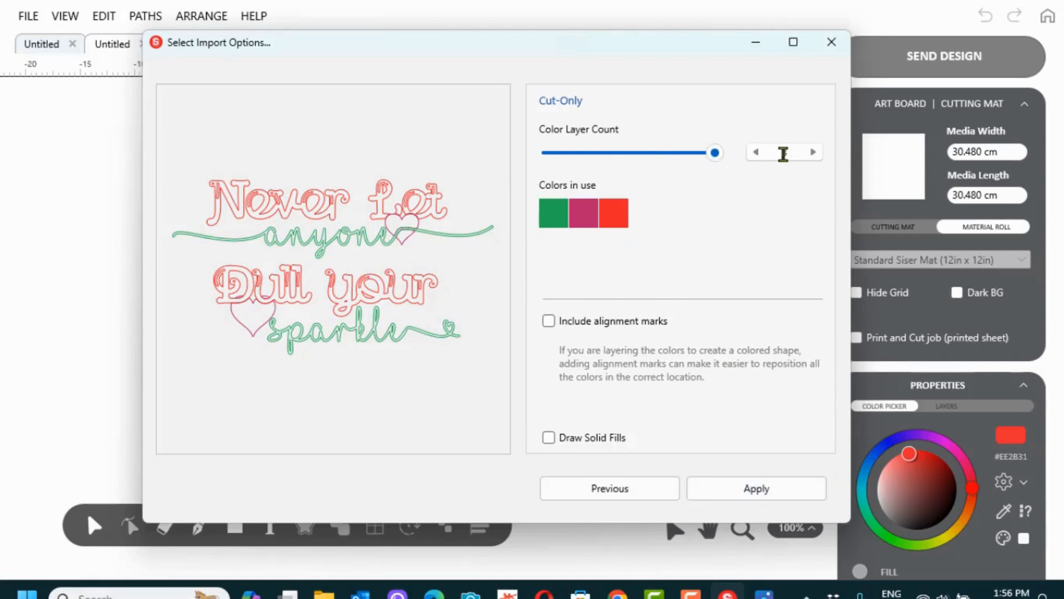
pyautogui.click(753, 155)
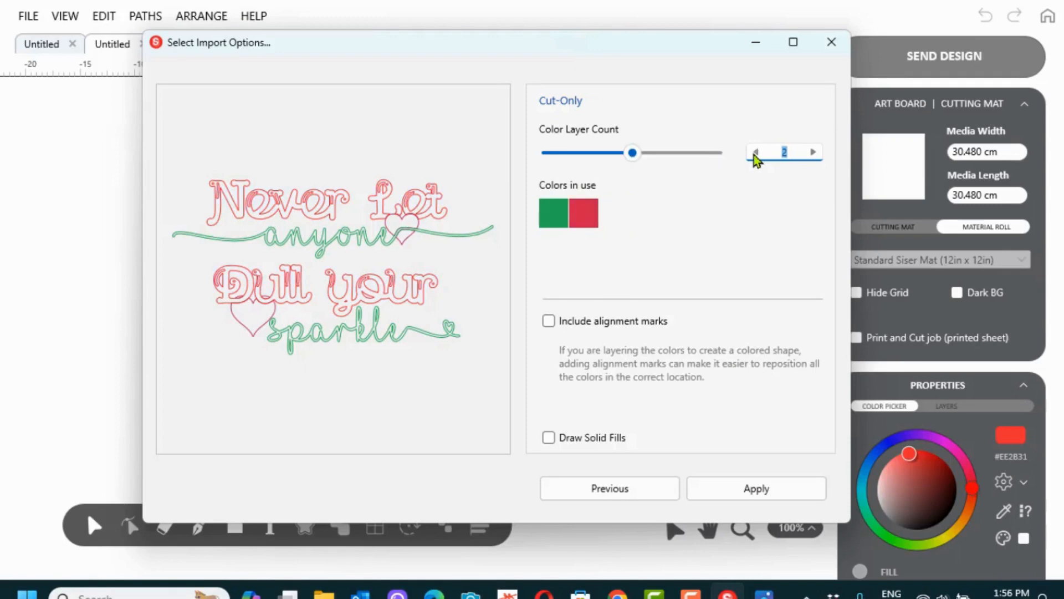
pyautogui.click(754, 155)
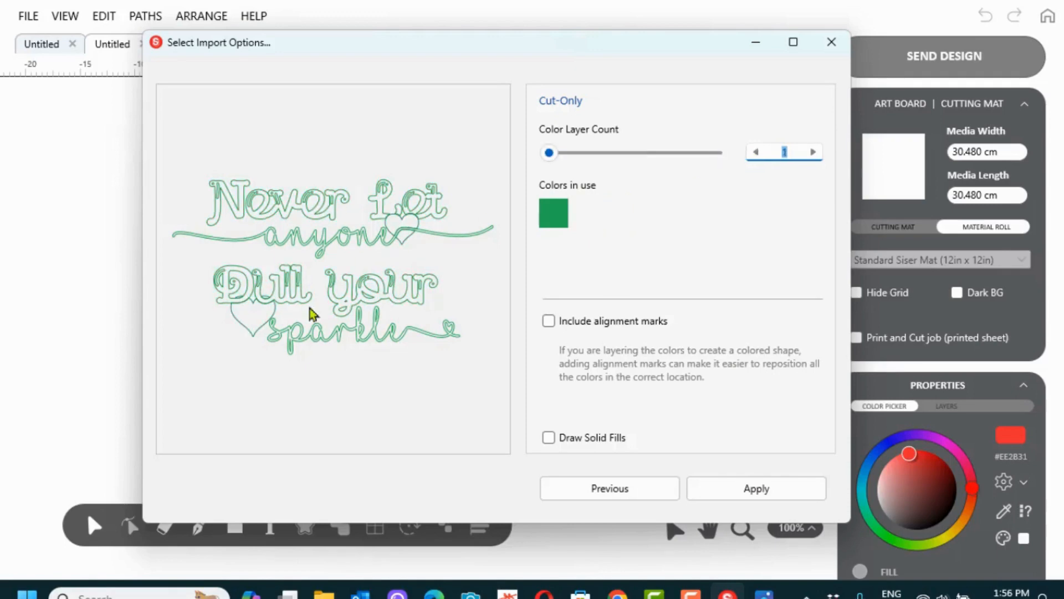
pyautogui.click(815, 153)
pyautogui.click(815, 153)
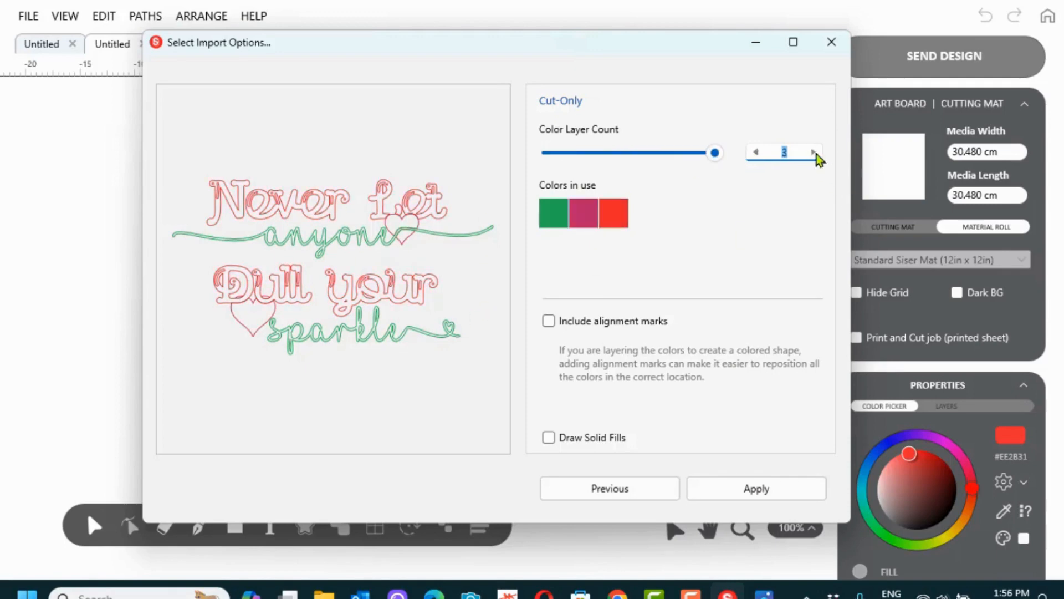
pyautogui.click(762, 489)
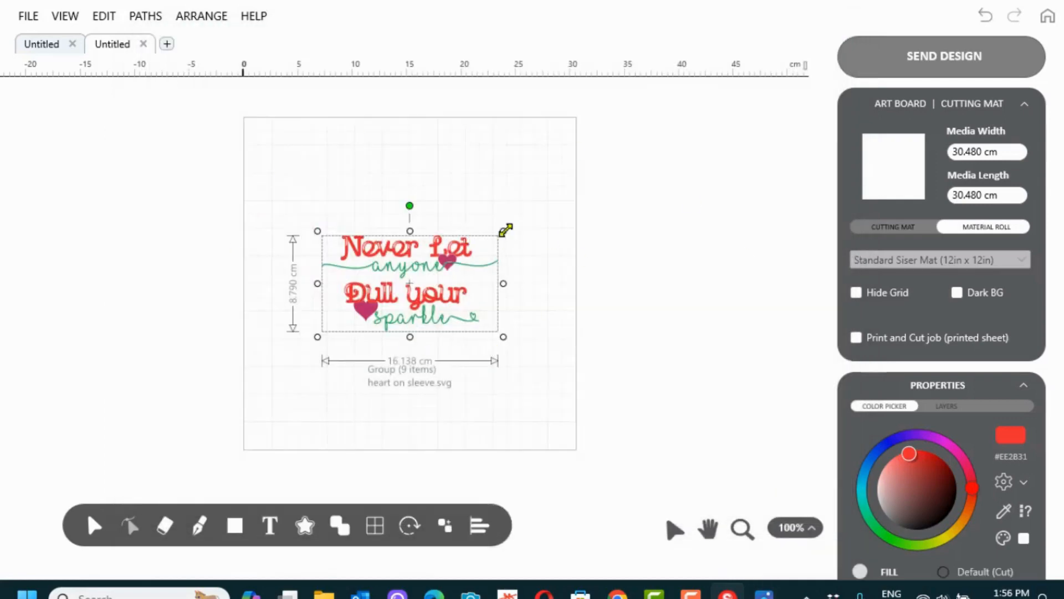
# Enlarge the quote design to about 20 cm wide and move it to the mat's lower-left
pyautogui.moveTo(503, 230); pyautogui.dragTo(548, 206)
pyautogui.moveTo(319, 207); pyautogui.dragTo(278, 185)
pyautogui.moveTo(414, 257); pyautogui.dragTo(385, 368)
pyautogui.click(619, 313)
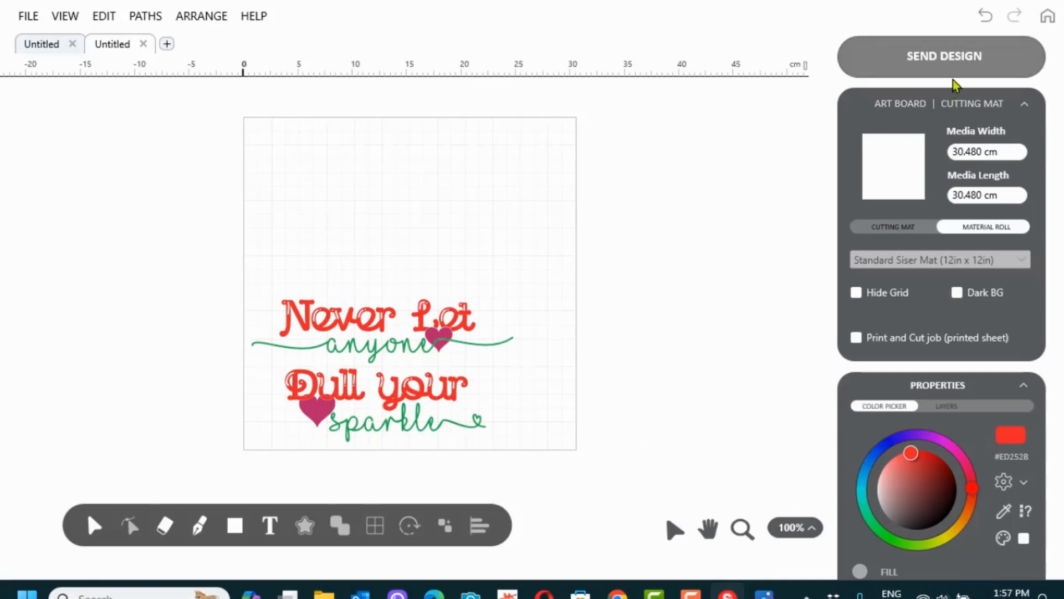
pyautogui.click(948, 56)
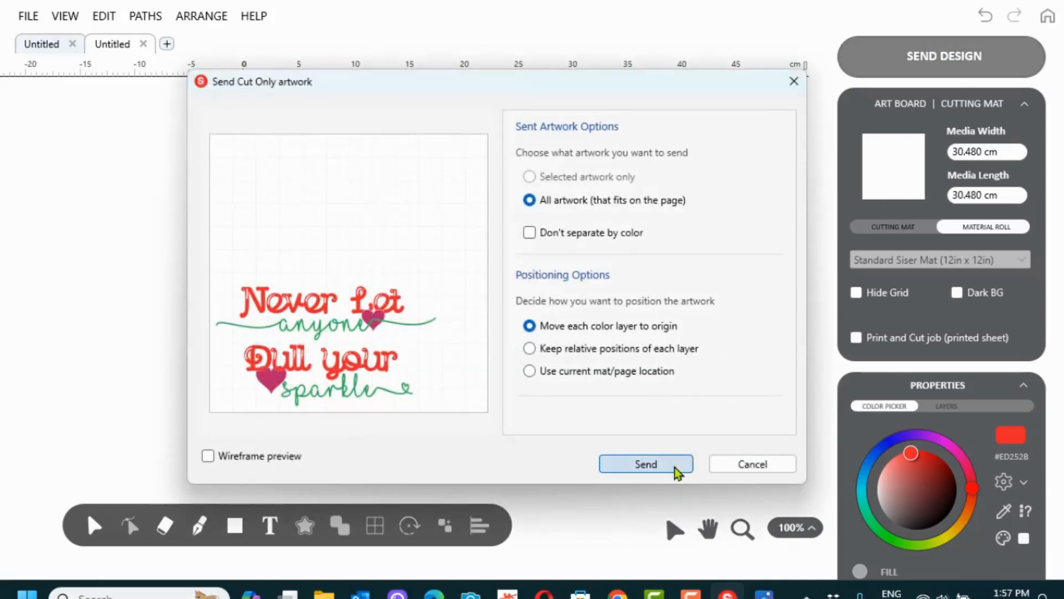
# Send all artwork and preview the hearts, red lettering and green 'anyone sparkle' layers
pyautogui.click(674, 468)
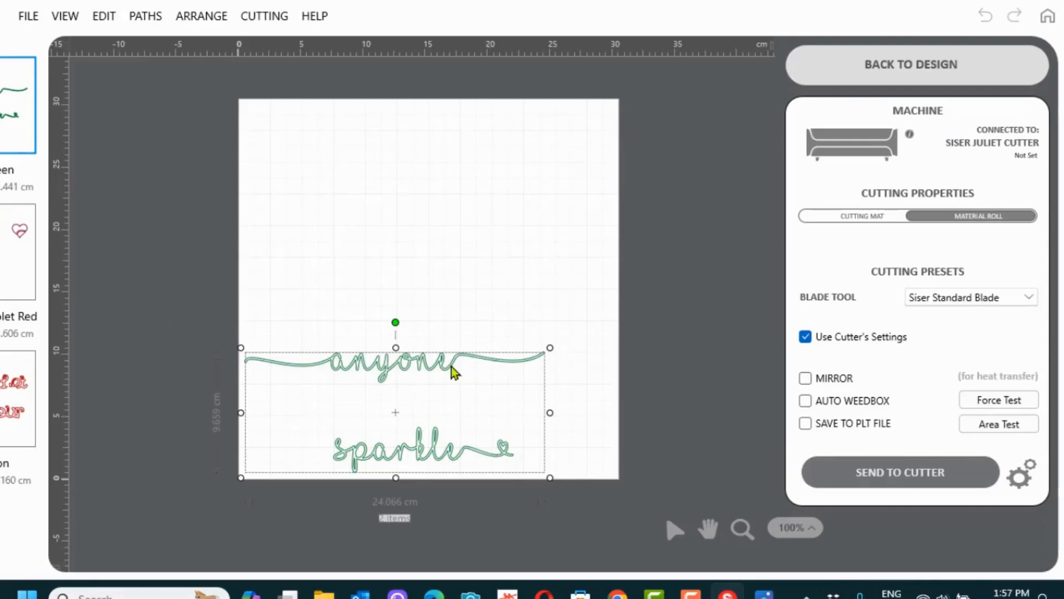
pyautogui.click(3, 233)
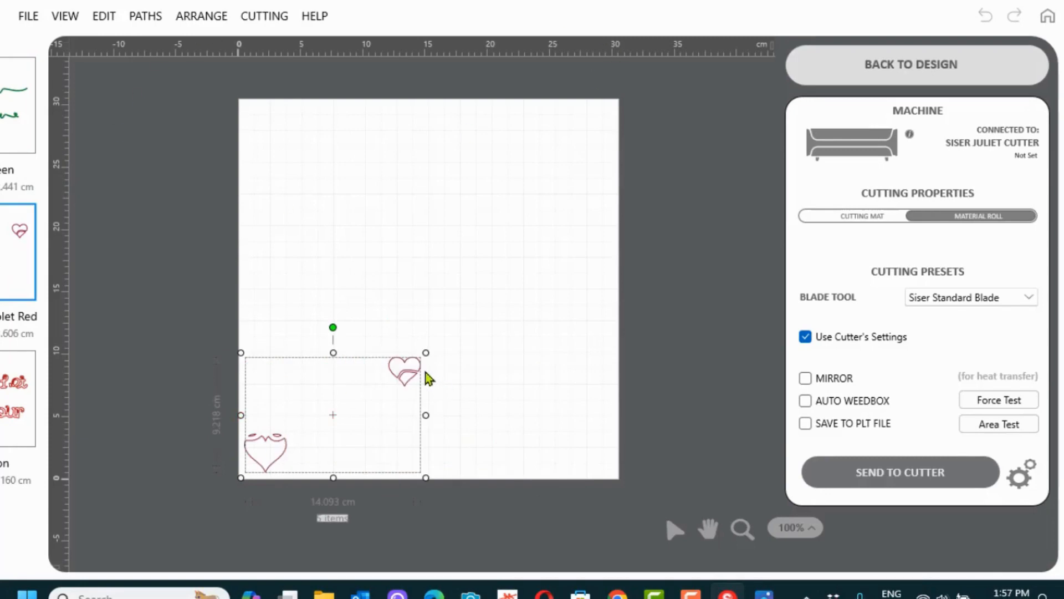
pyautogui.click(3, 389)
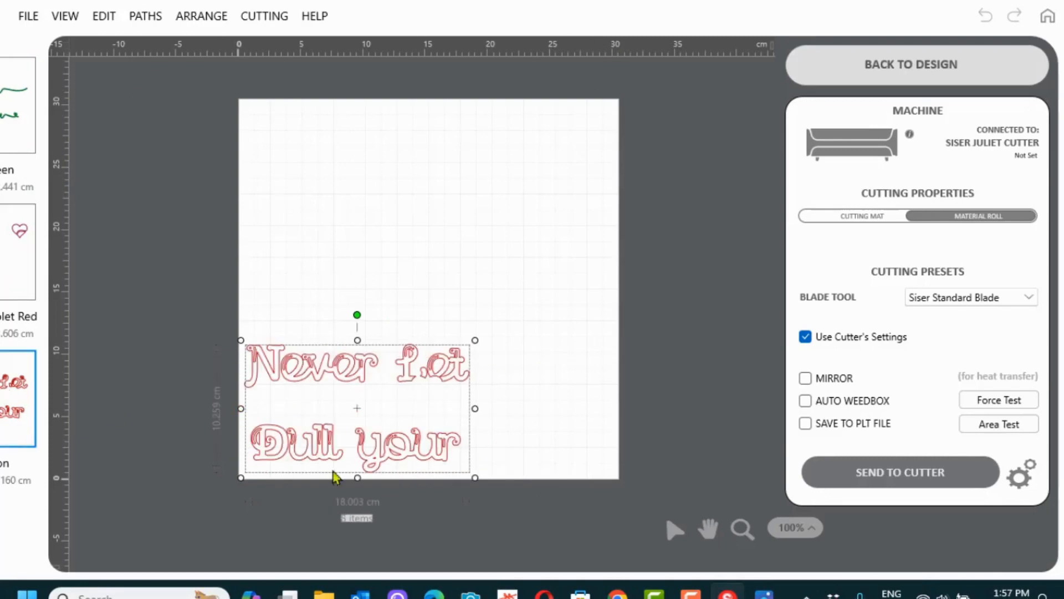
pyautogui.click(2, 125)
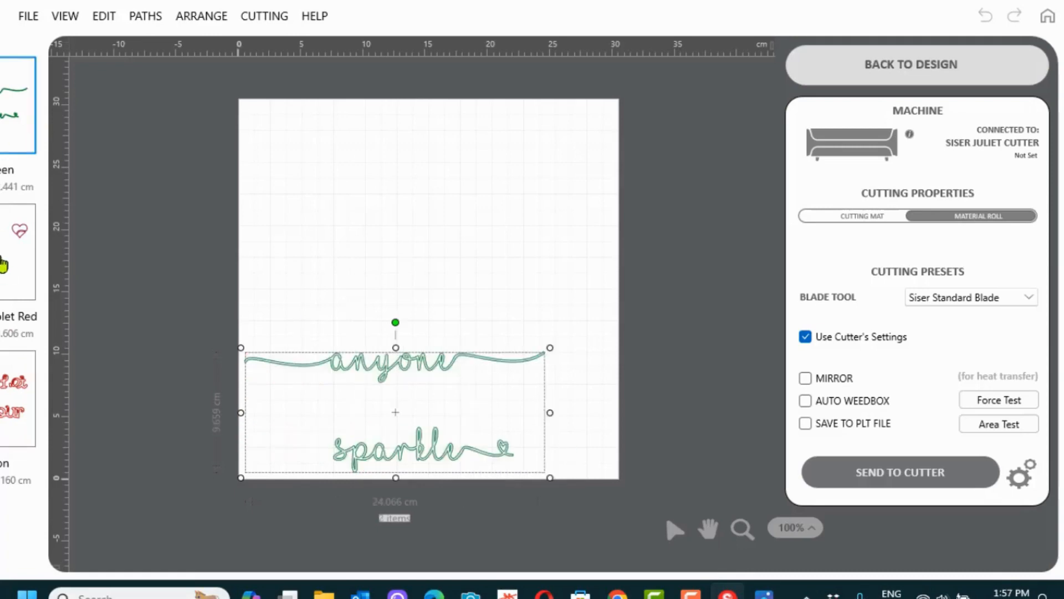
pyautogui.click(2, 266)
pyautogui.click(2, 393)
pyautogui.click(2, 123)
# Back in the design view, mirror the quote group horizontally, undo the flip, and send again
pyautogui.click(859, 65)
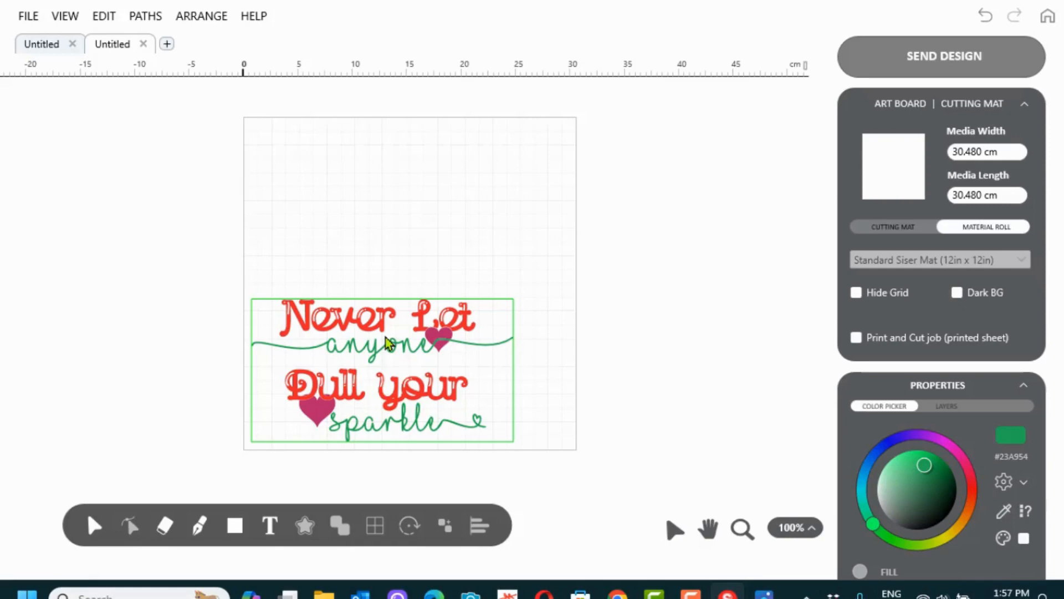
pyautogui.click(787, 160)
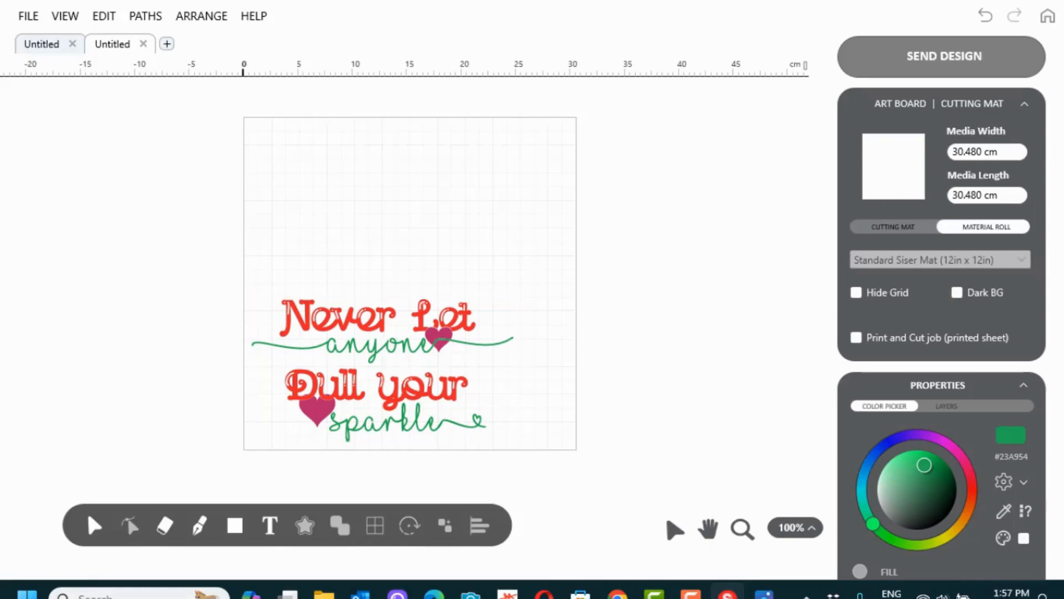
pyautogui.click(380, 312)
pyautogui.click(198, 13)
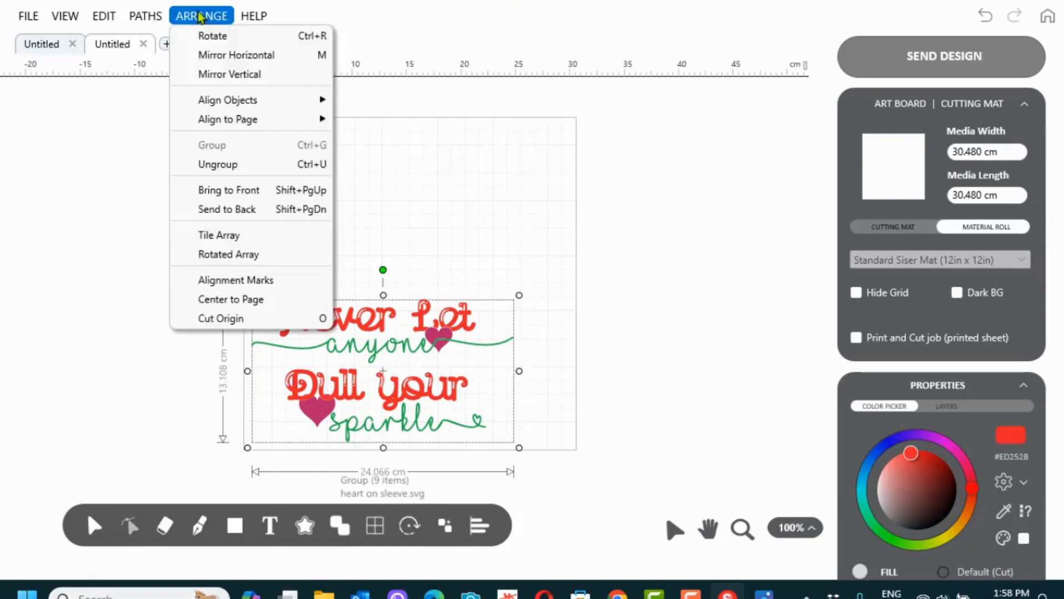
pyautogui.click(140, 47)
pyautogui.click(221, 19)
pyautogui.click(217, 61)
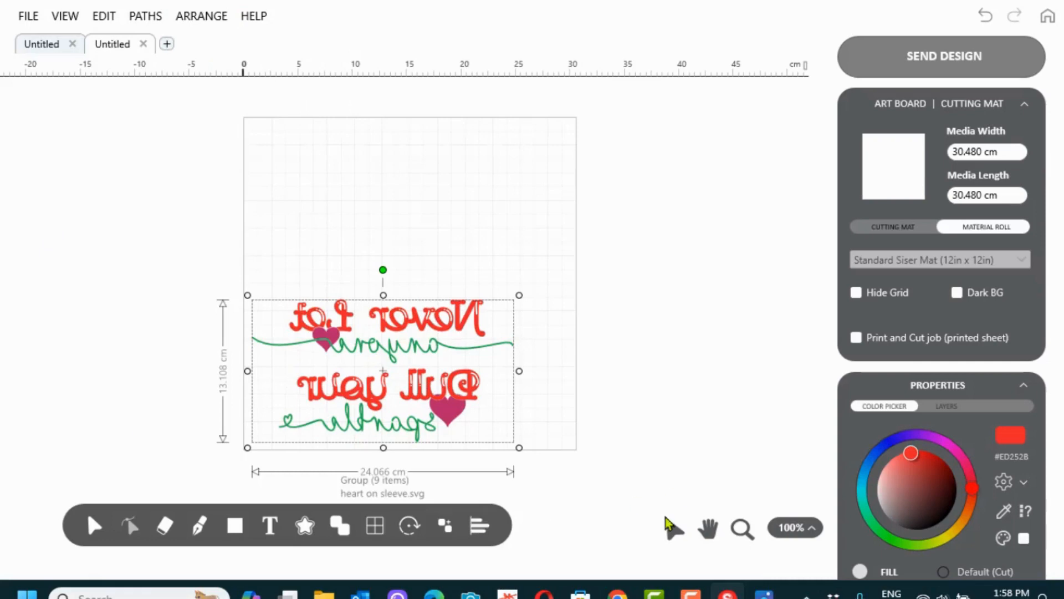
pyautogui.click(985, 15)
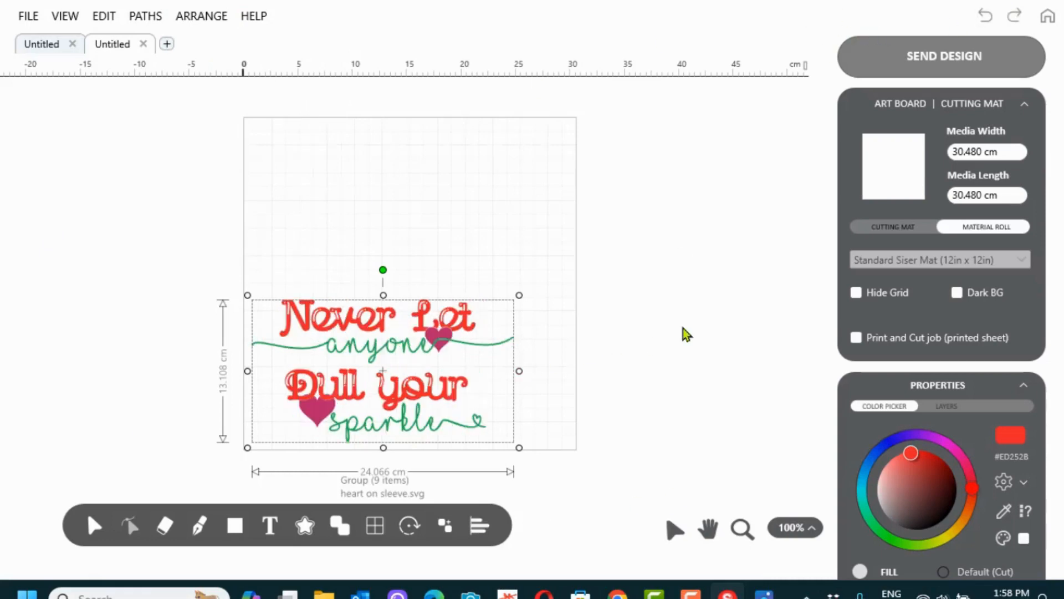
pyautogui.click(907, 75)
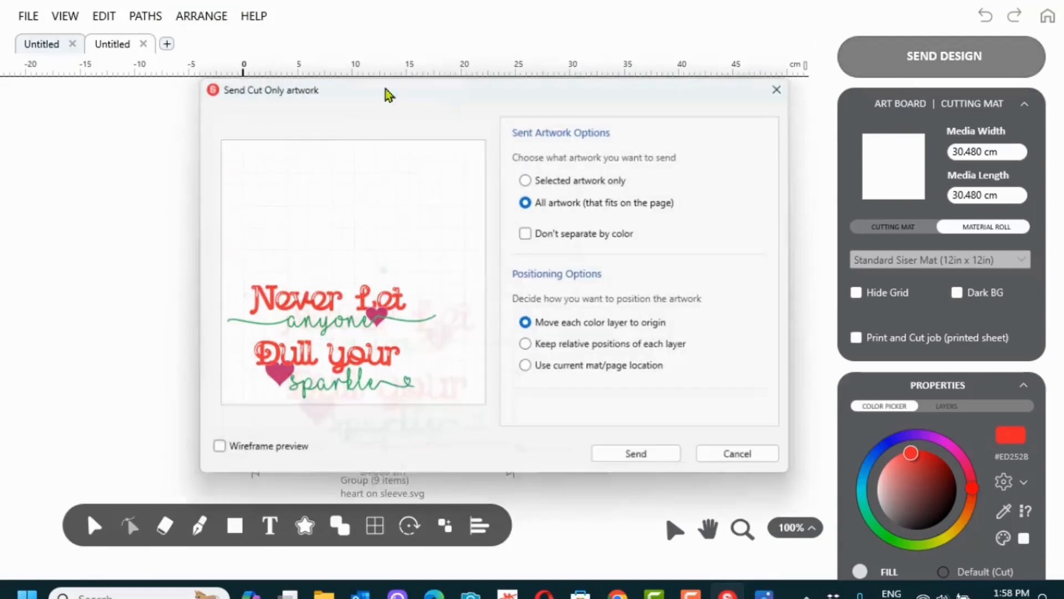
# Send all artwork with Mirror and Auto Weedbox on, then select the top 'anyone' curve alone
pyautogui.click(631, 466)
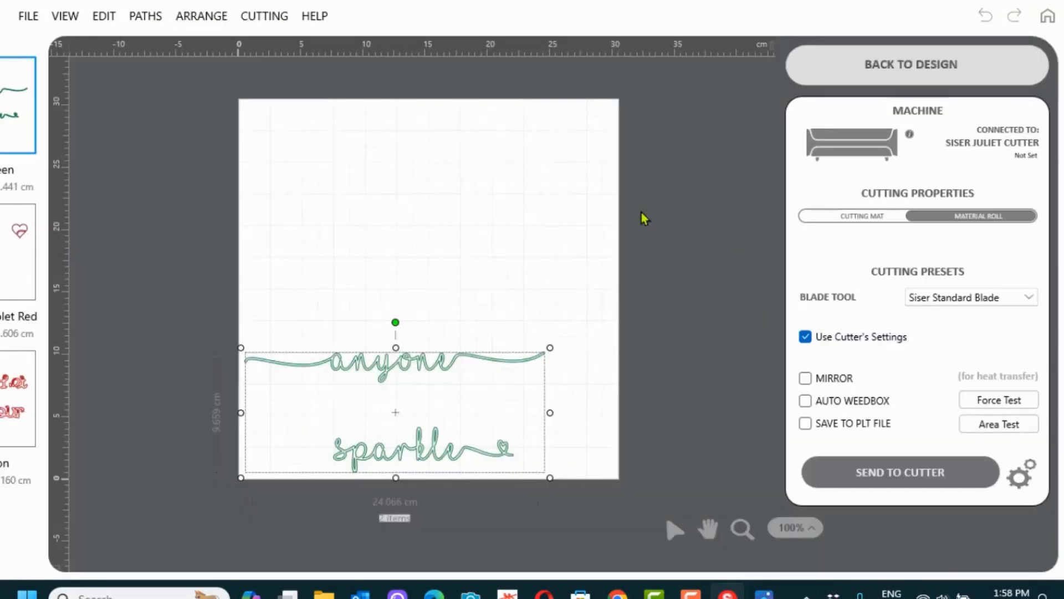
pyautogui.click(806, 379)
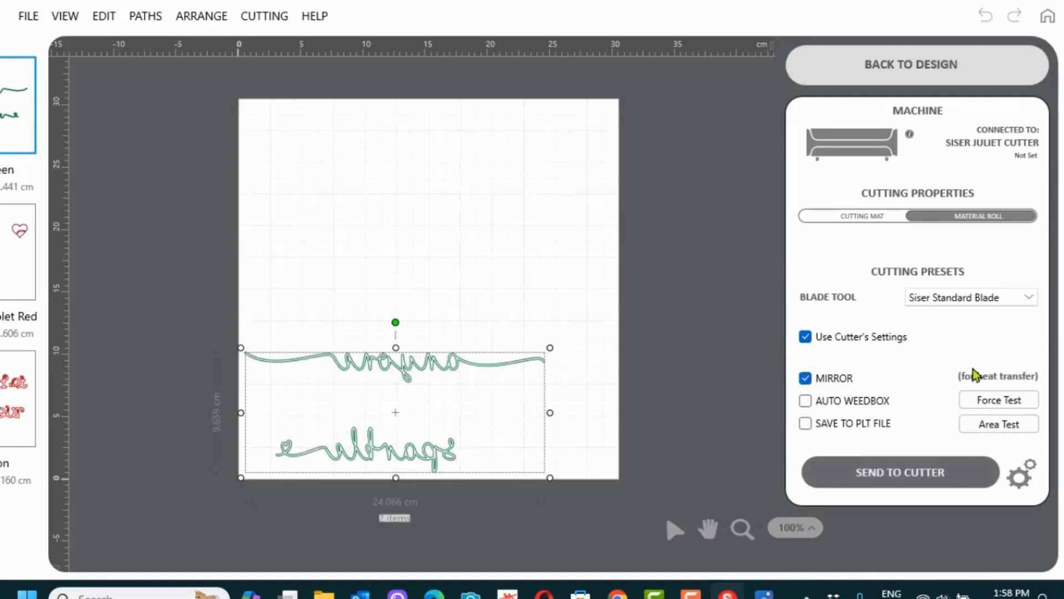
pyautogui.click(805, 402)
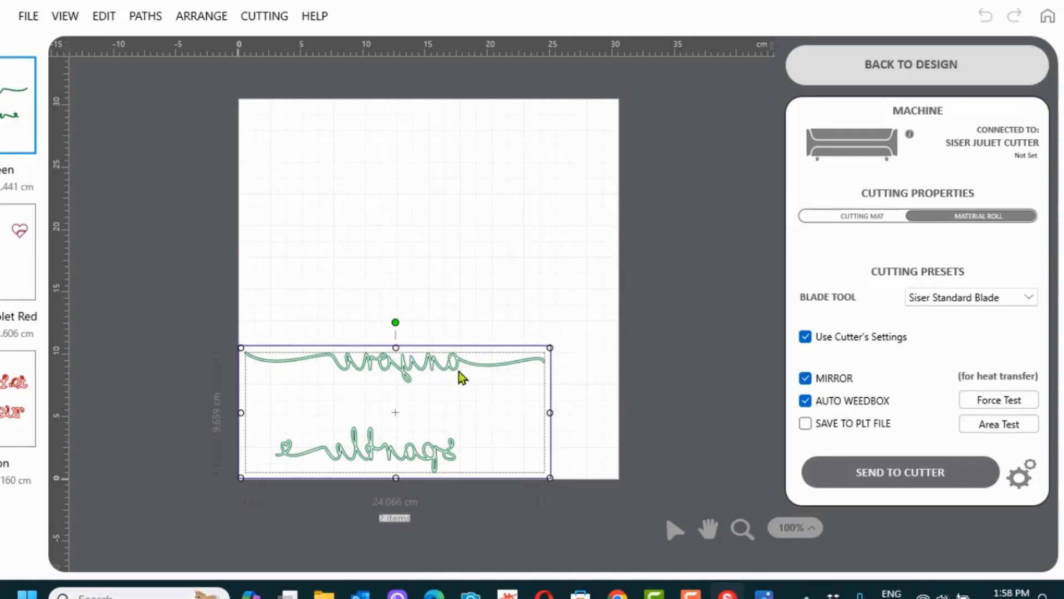
pyautogui.click(646, 328)
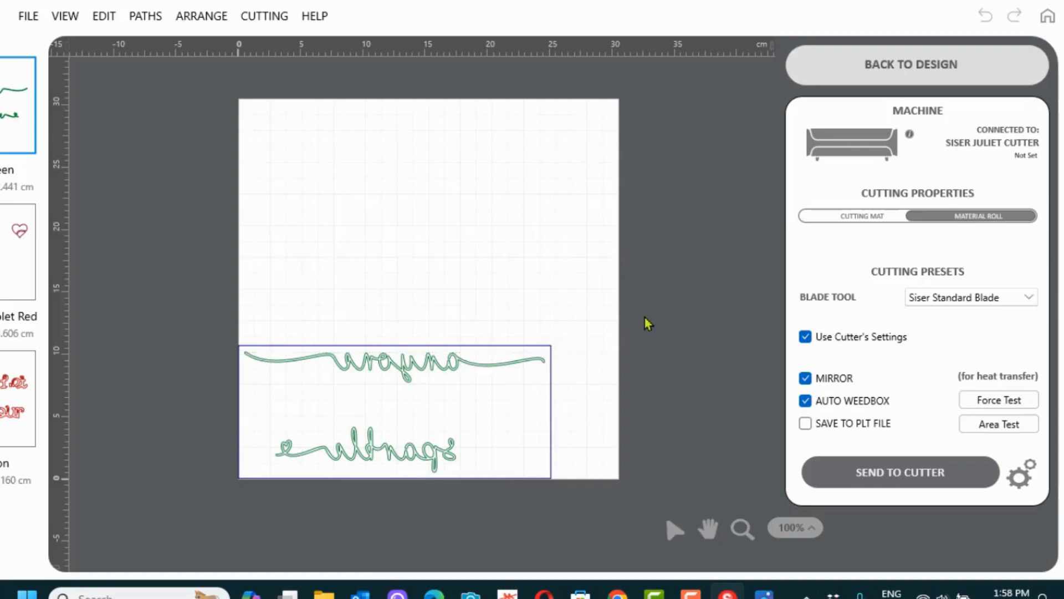
pyautogui.click(409, 373)
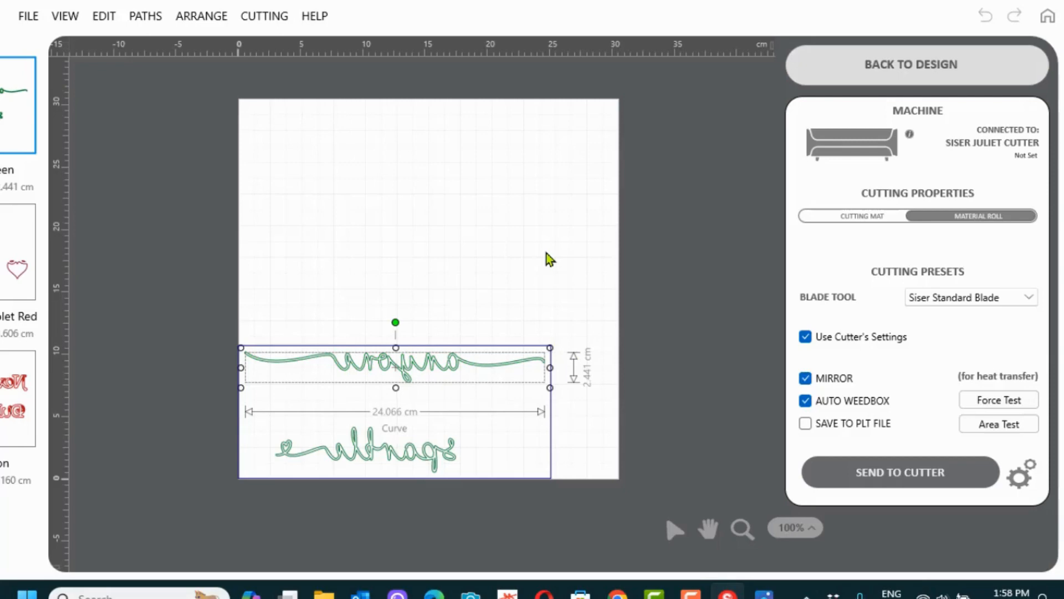
# Add a weed box around the 'anyone' curve, group them, and place the group above 'sparkle'
pyautogui.hotkey('ctrl', 'w')
pyautogui.click(485, 259)
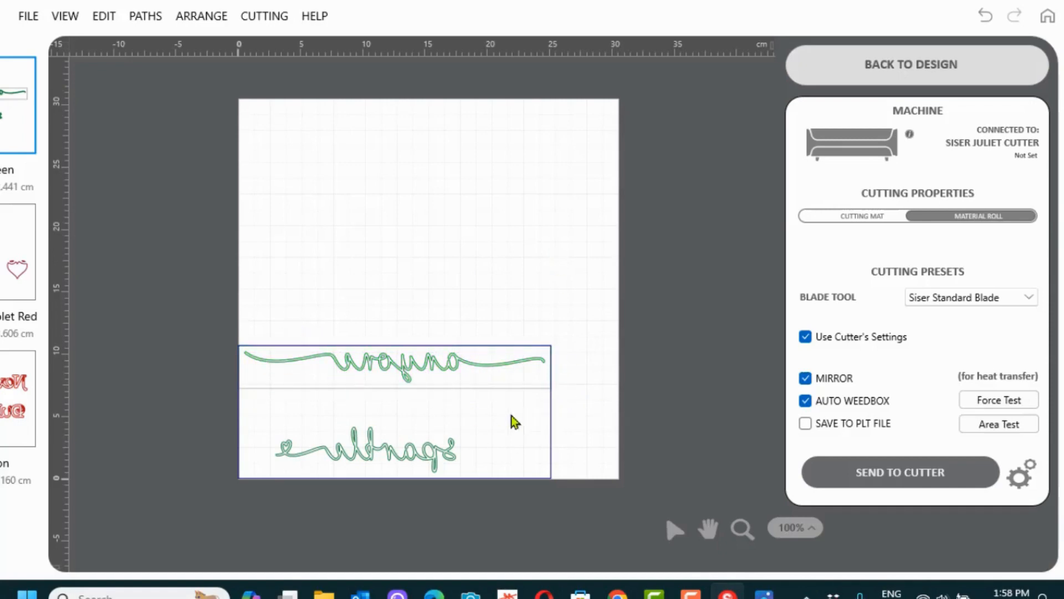
pyautogui.moveTo(389, 361); pyautogui.dragTo(408, 250)
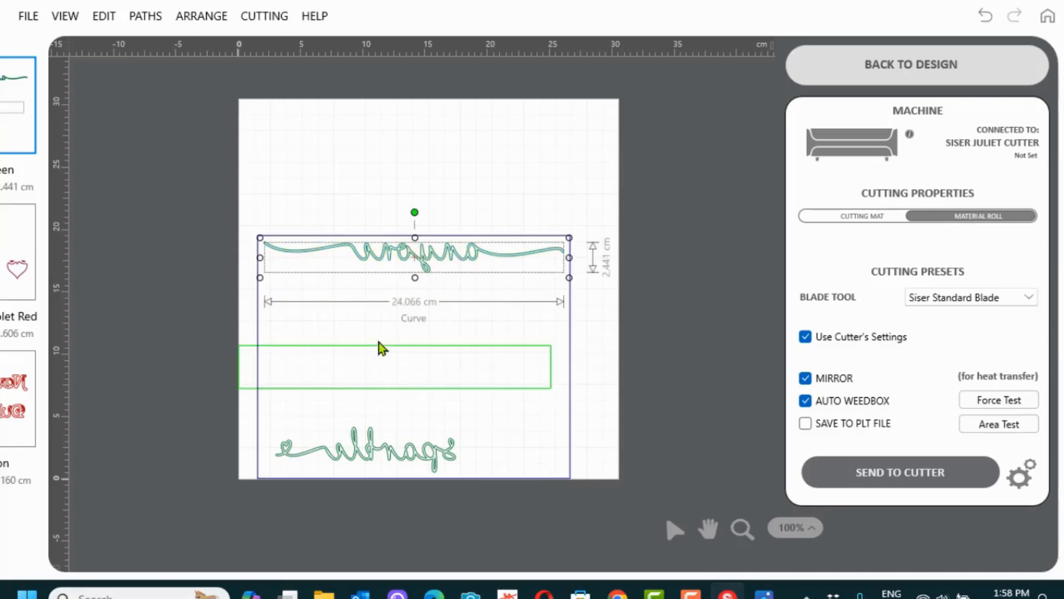
pyautogui.moveTo(401, 375); pyautogui.dragTo(421, 255)
pyautogui.moveTo(521, 334); pyautogui.dragTo(406, 243)
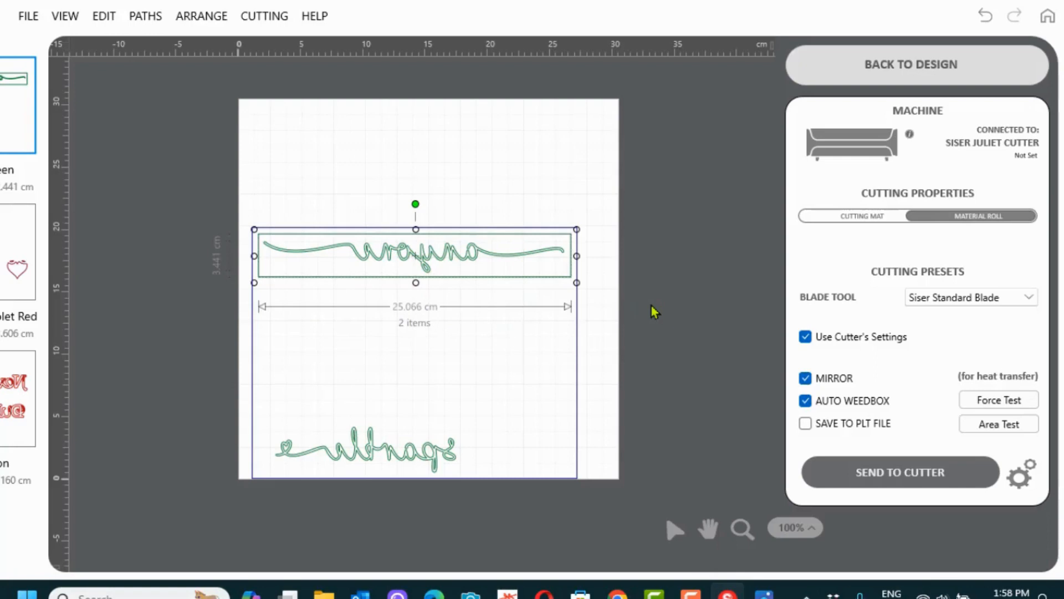
pyautogui.hotkey('ctrl', 'g')
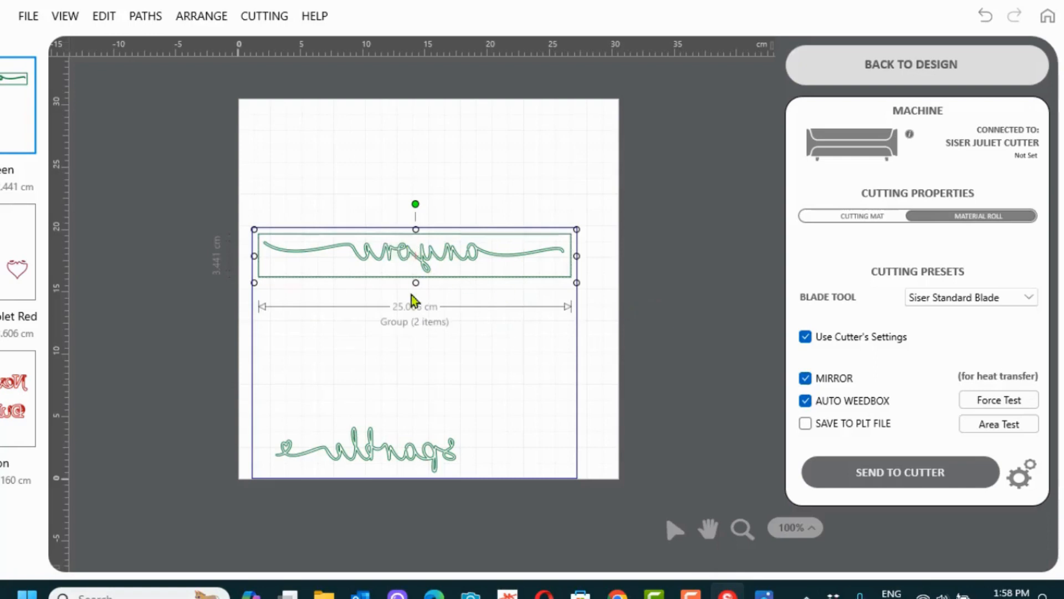
pyautogui.moveTo(413, 259); pyautogui.dragTo(411, 405)
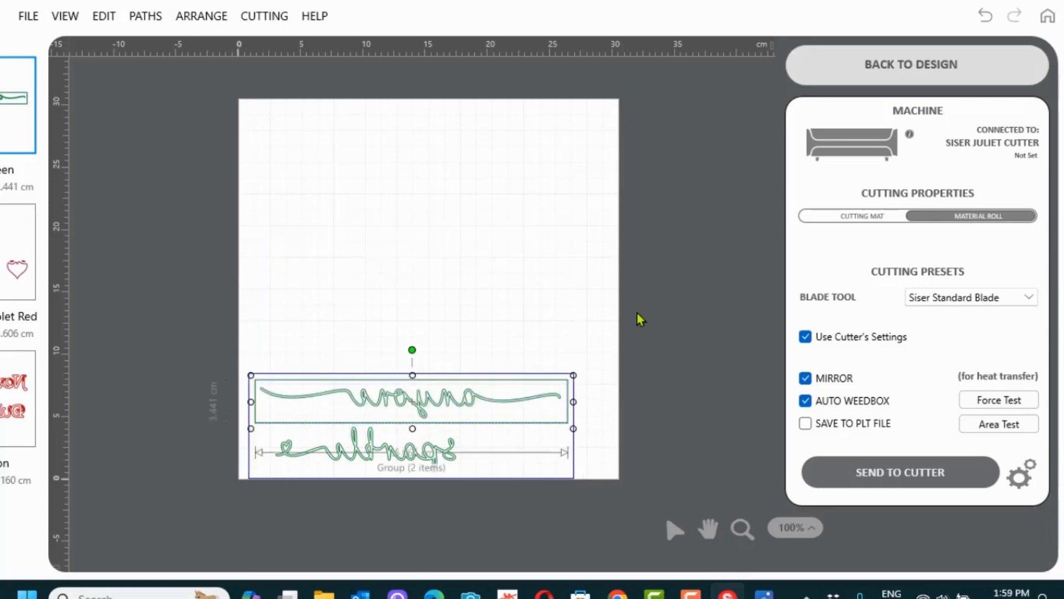
pyautogui.click(585, 258)
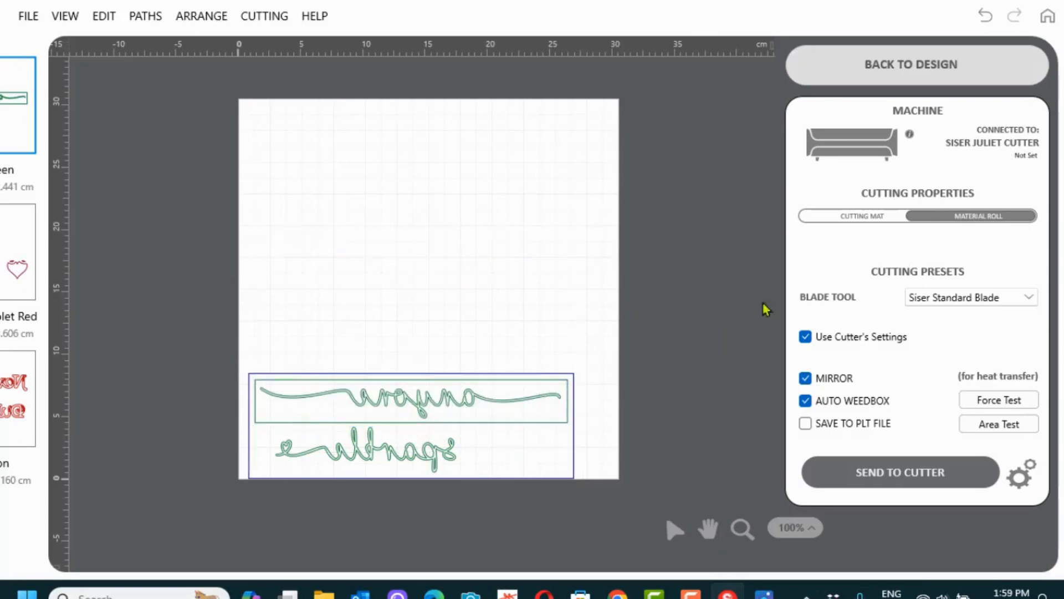
# Turn off AUTO WEEDBOX, preview the hearts and red text colour layers, and return to the design
pyautogui.click(805, 400)
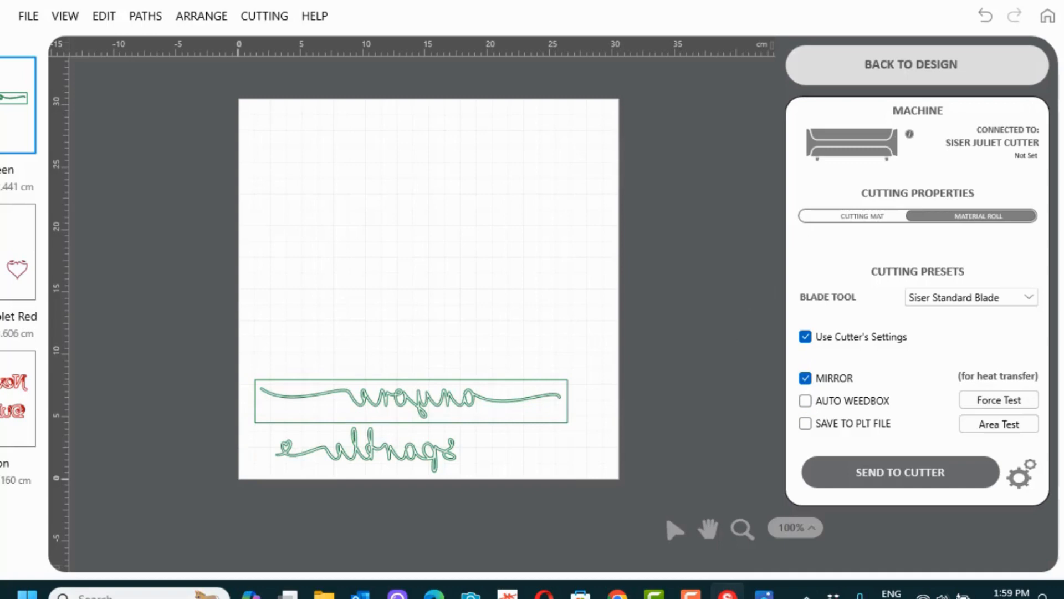
pyautogui.click(18, 252)
pyautogui.click(13, 396)
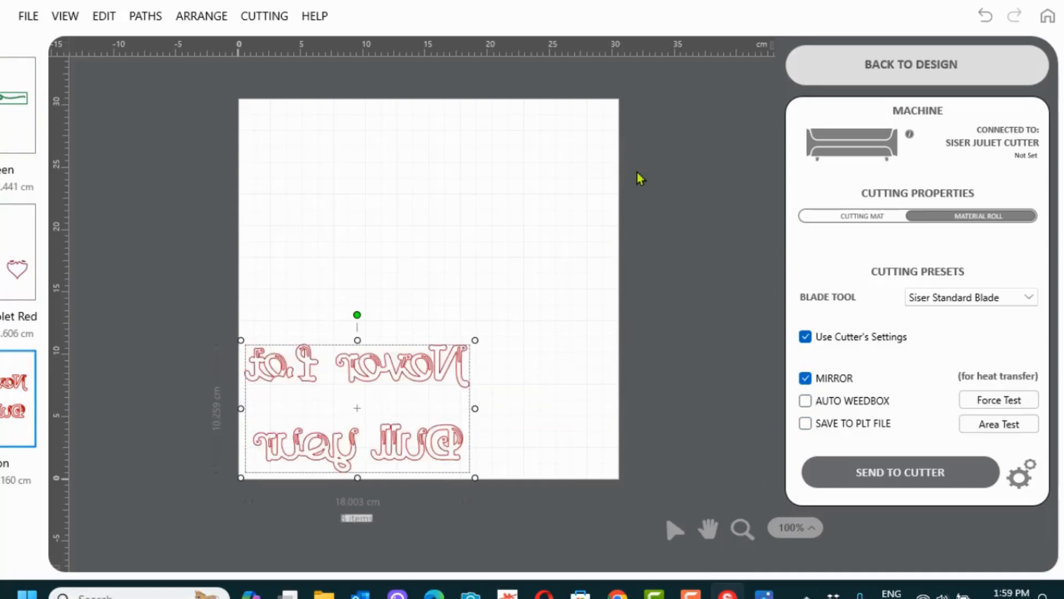
pyautogui.click(893, 78)
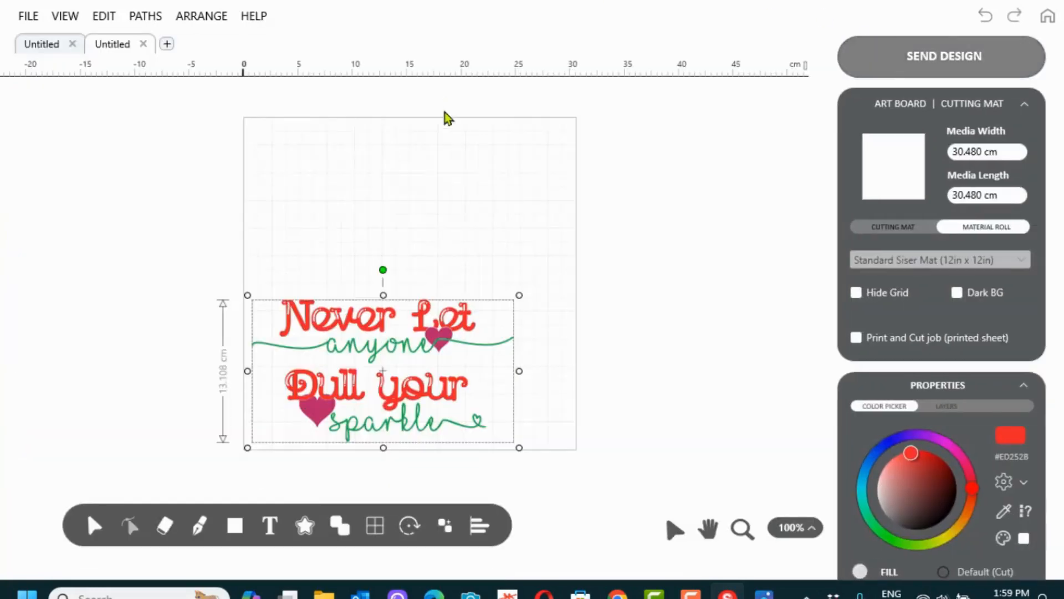
# Save the design with Save As under the file name test1
pyautogui.click(674, 276)
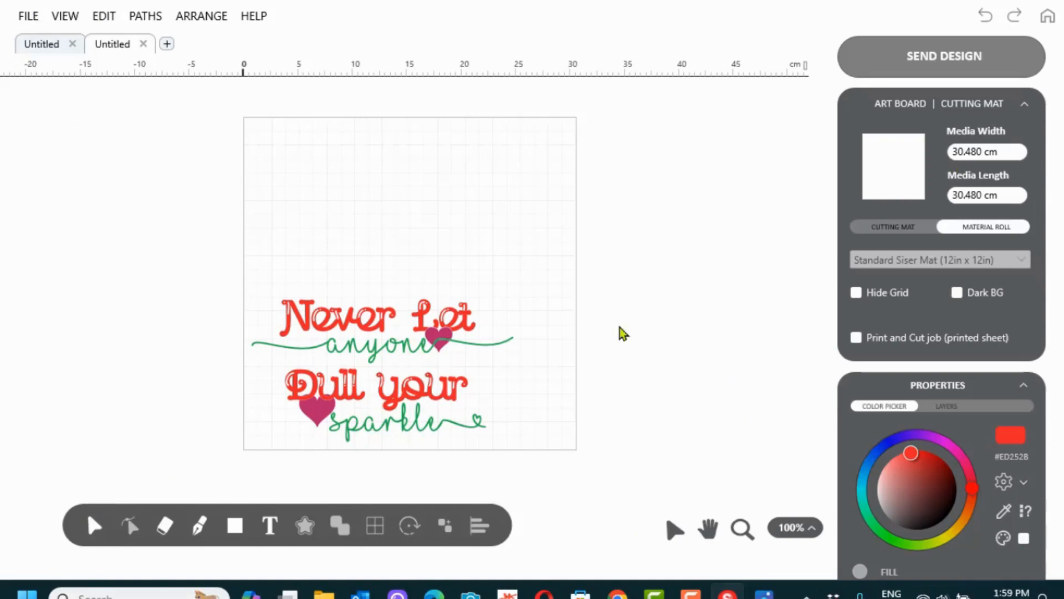
pyautogui.click(29, 16)
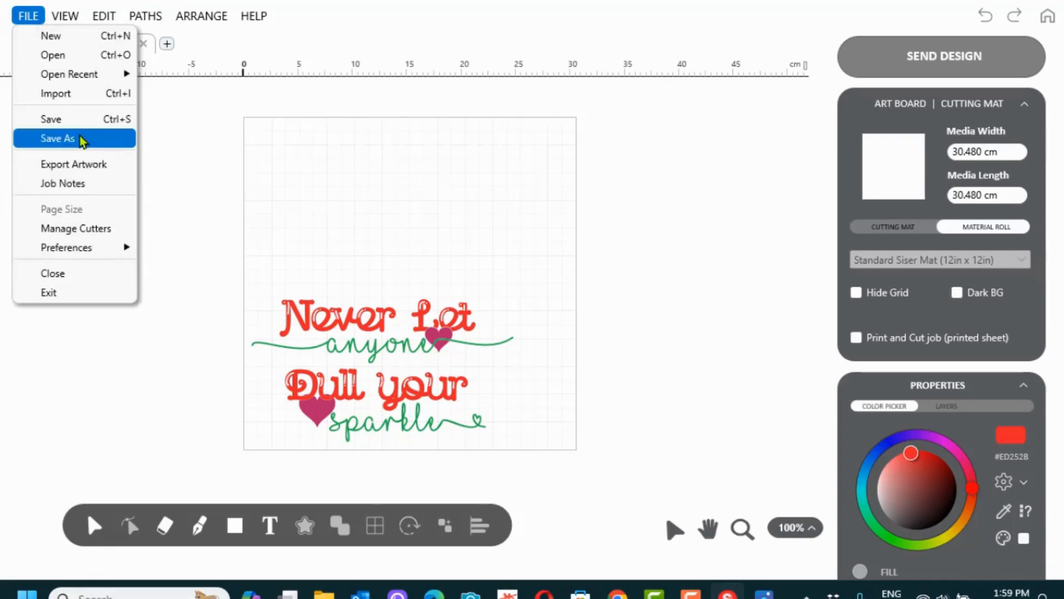
pyautogui.click(81, 139)
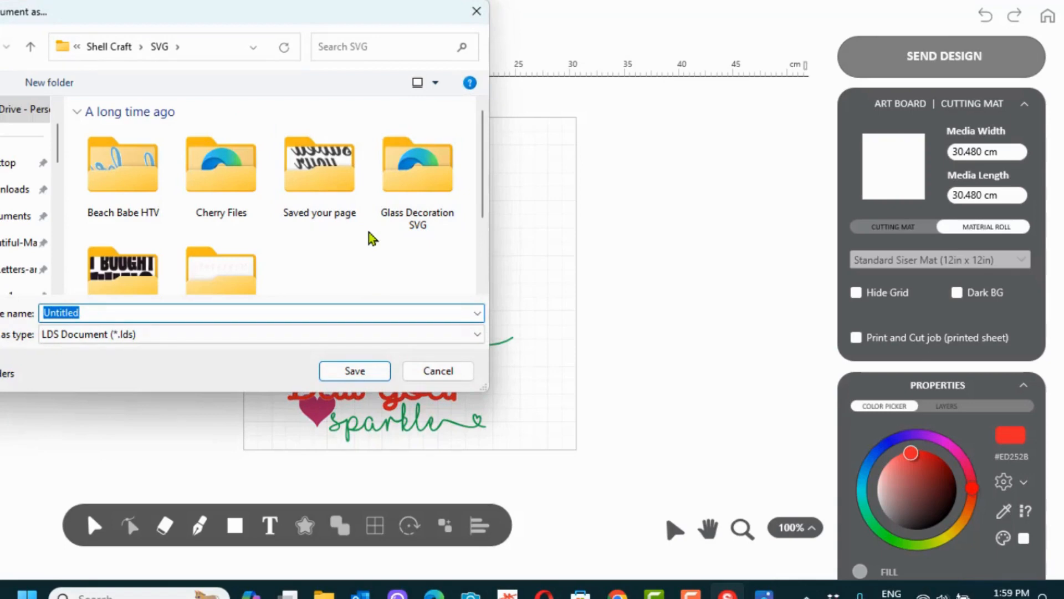
pyautogui.write('text')
pyautogui.press('BackSpace')
pyautogui.press('BackSpace')
pyautogui.write('st1')
pyautogui.click(355, 370)
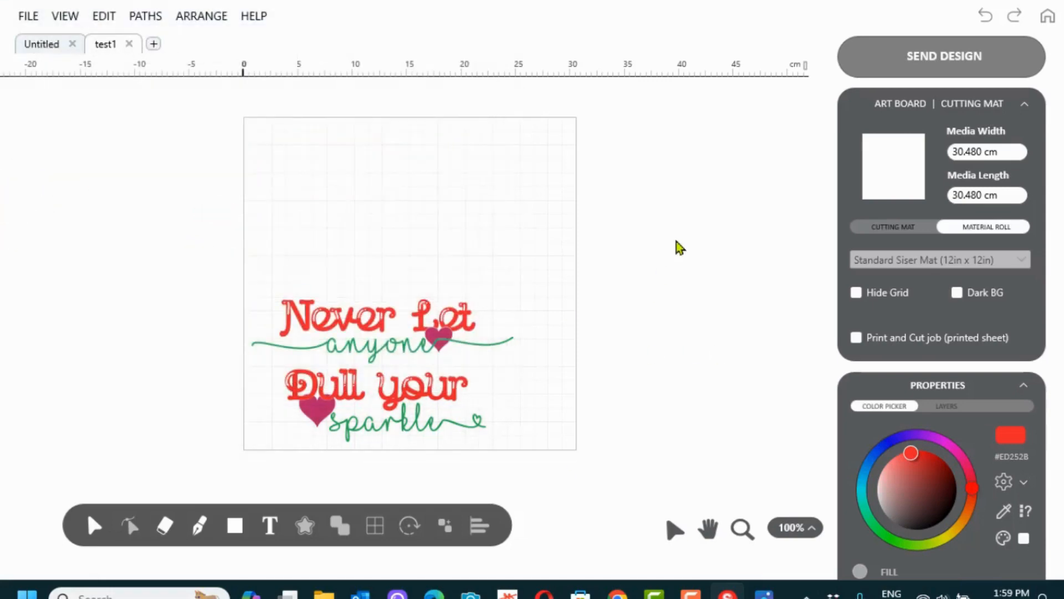
# Close the test1 document and close the LOVE document without saving its changes
pyautogui.click(133, 44)
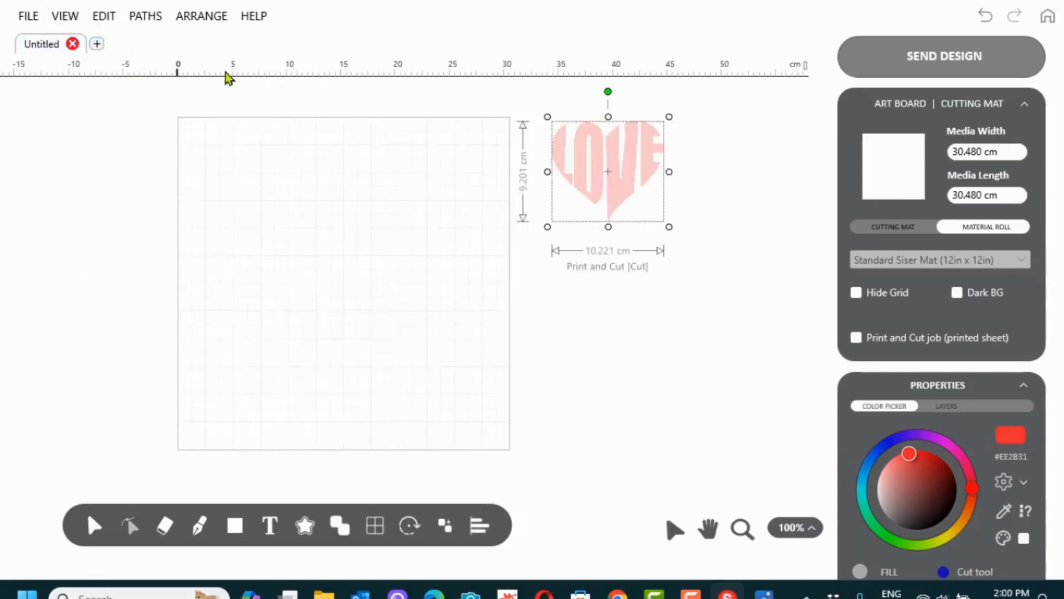
pyautogui.click(72, 44)
pyautogui.click(490, 320)
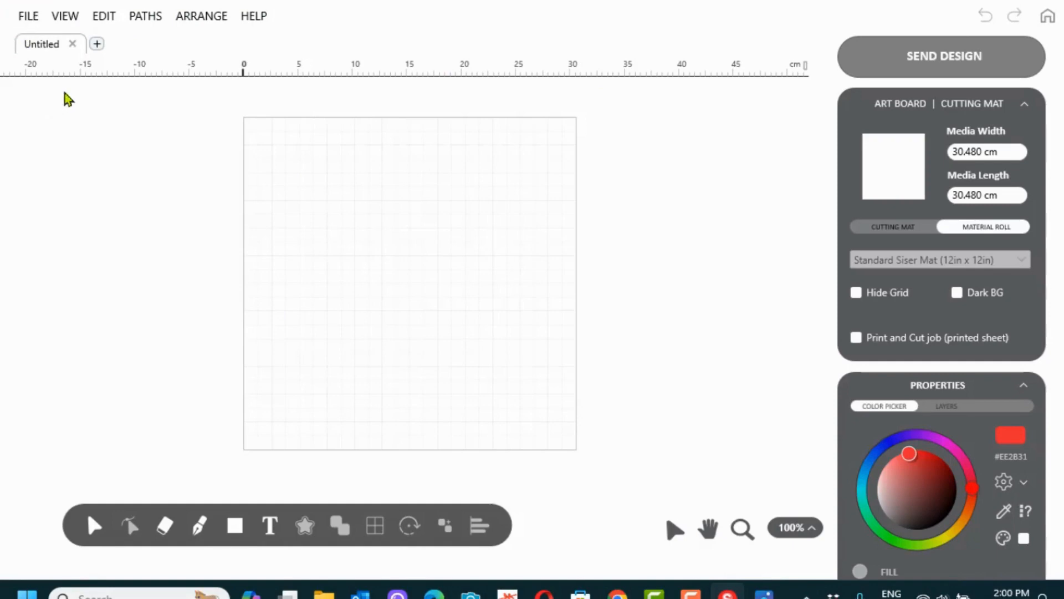
# Reopen the saved test1 design from the Shell Craft SVG folder
pyautogui.click(30, 21)
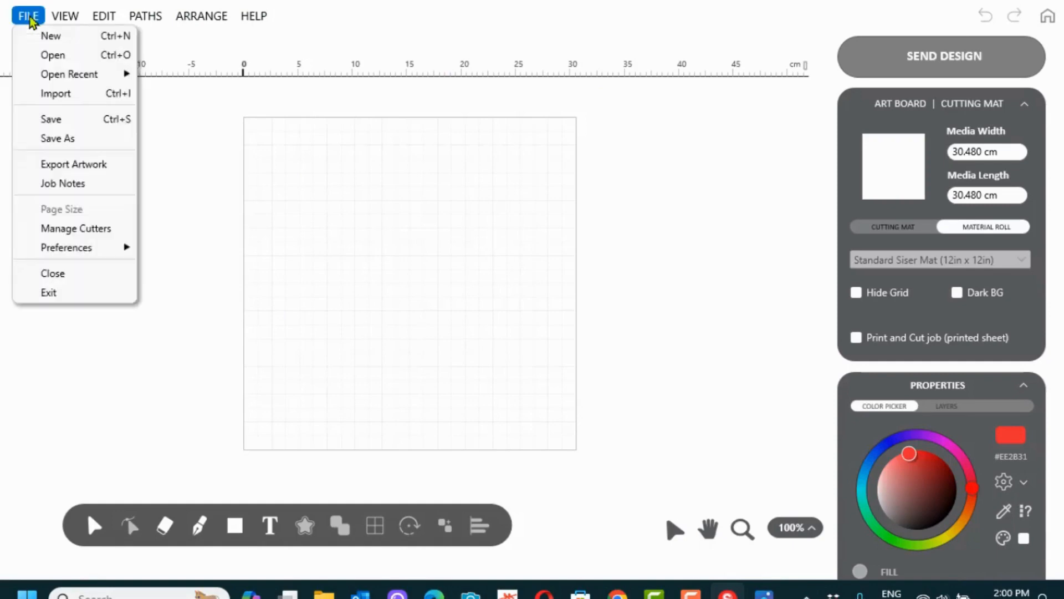
pyautogui.click(61, 55)
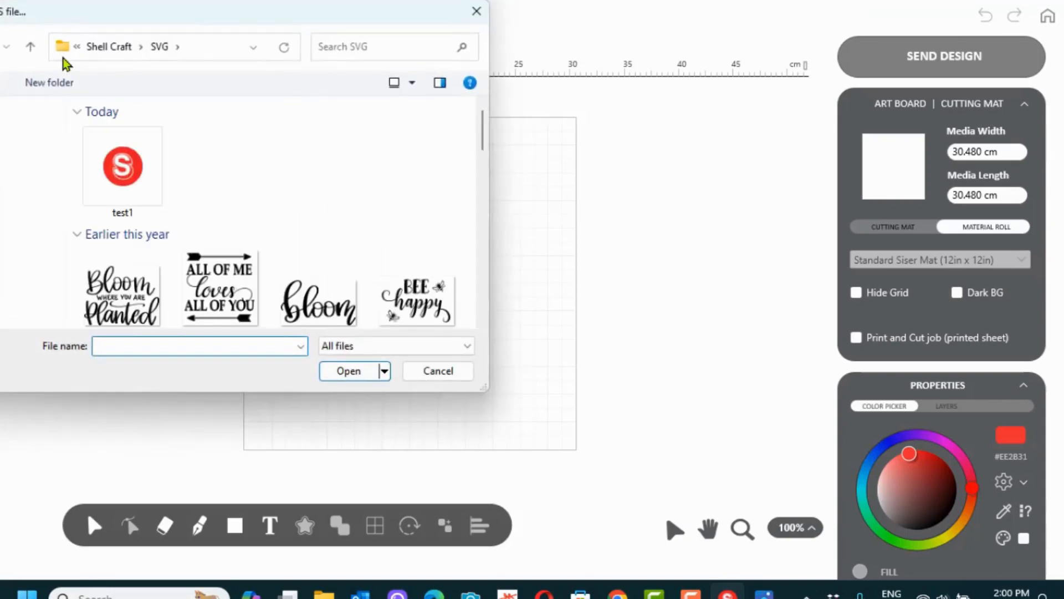
pyautogui.click(142, 166)
pyautogui.click(335, 372)
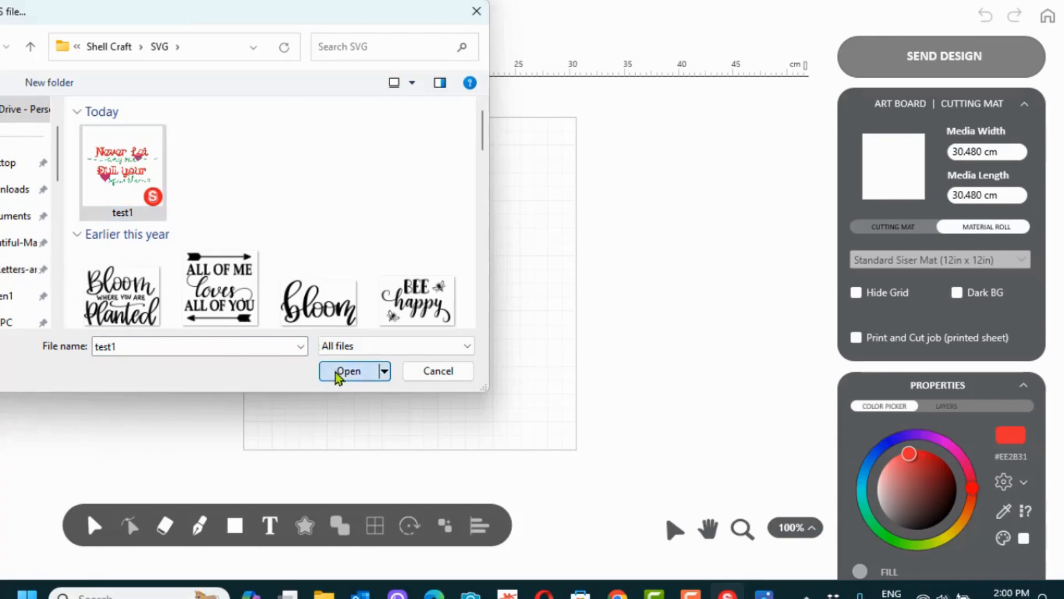